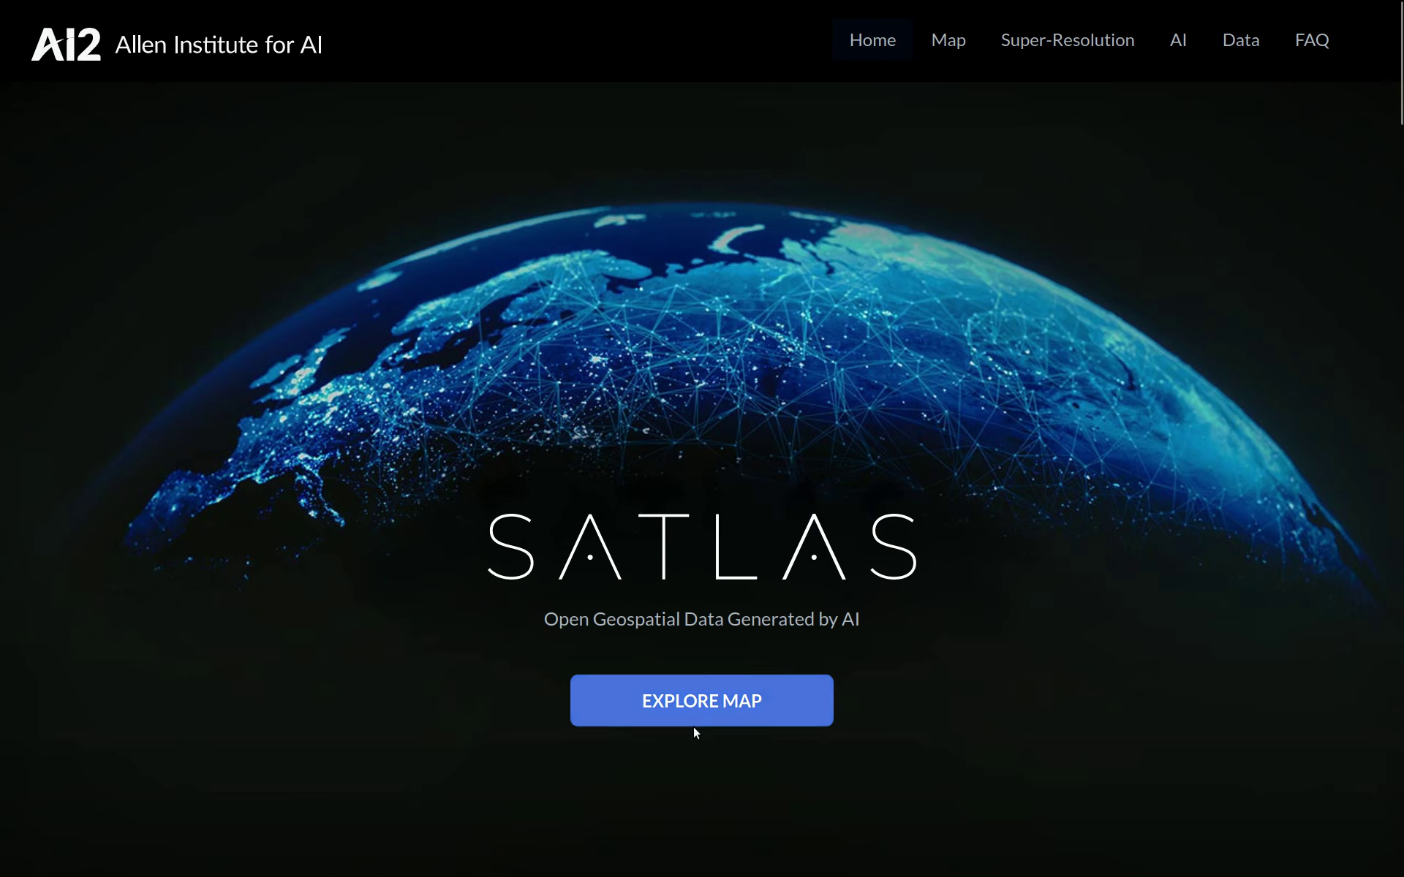
Step: Open the Satlas interactive map, which starts on the 2022-12 offshore wind turbine heatmap
{"action": "left_click", "coordinate": [687, 713]}
Step: Add Offshore Platforms to the map and turn off the heatmap to show individual dots
{"action": "scroll", "coordinate": [462, 550], "scroll_direction": "down", "scroll_amount": 3}
{"action": "scroll", "coordinate": [176, 315], "scroll_direction": "down", "scroll_amount": 7}
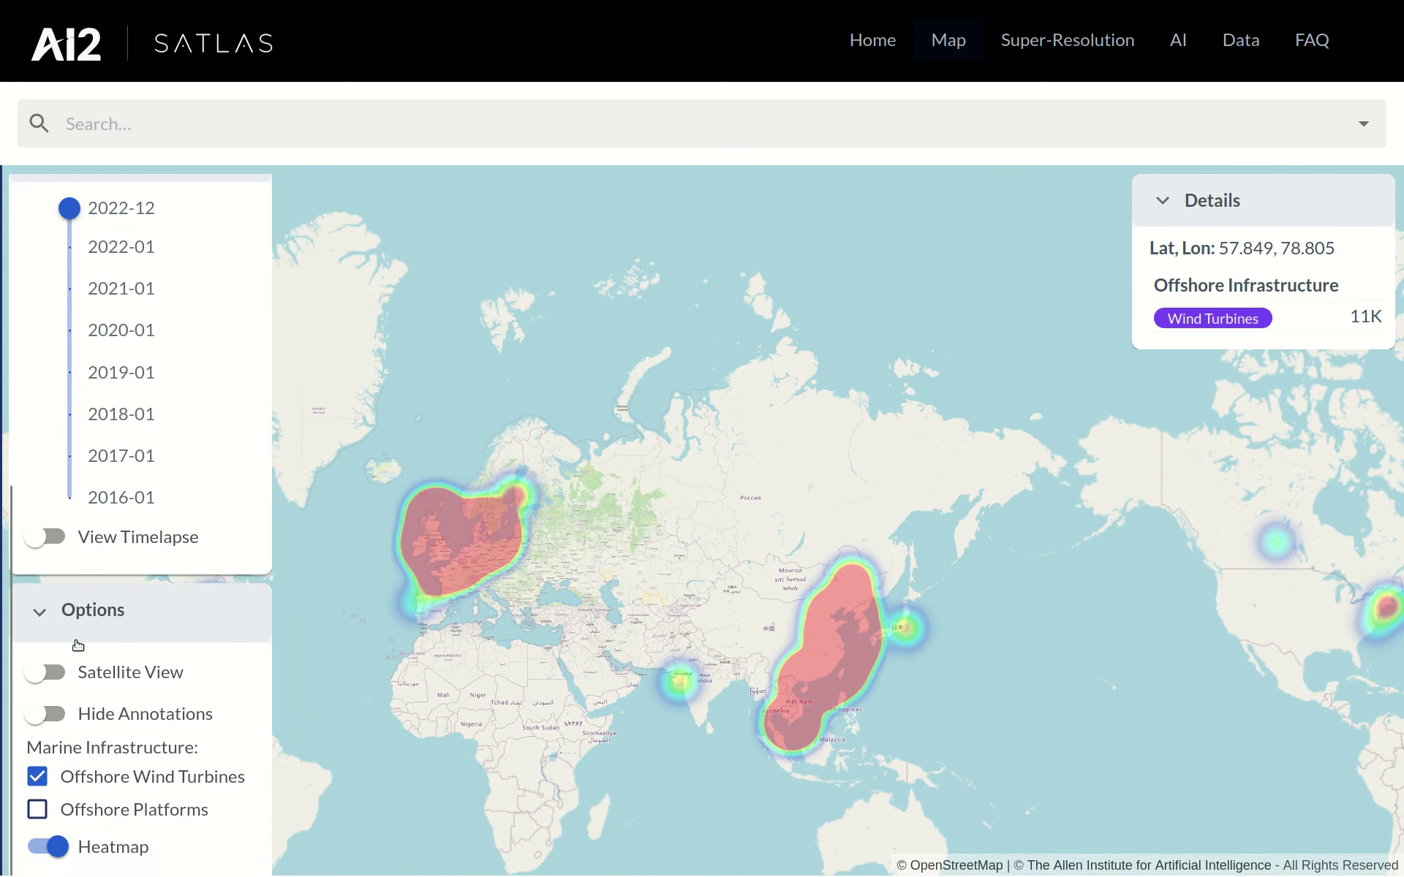
{"action": "left_click", "coordinate": [38, 809]}
{"action": "left_click", "coordinate": [46, 846]}
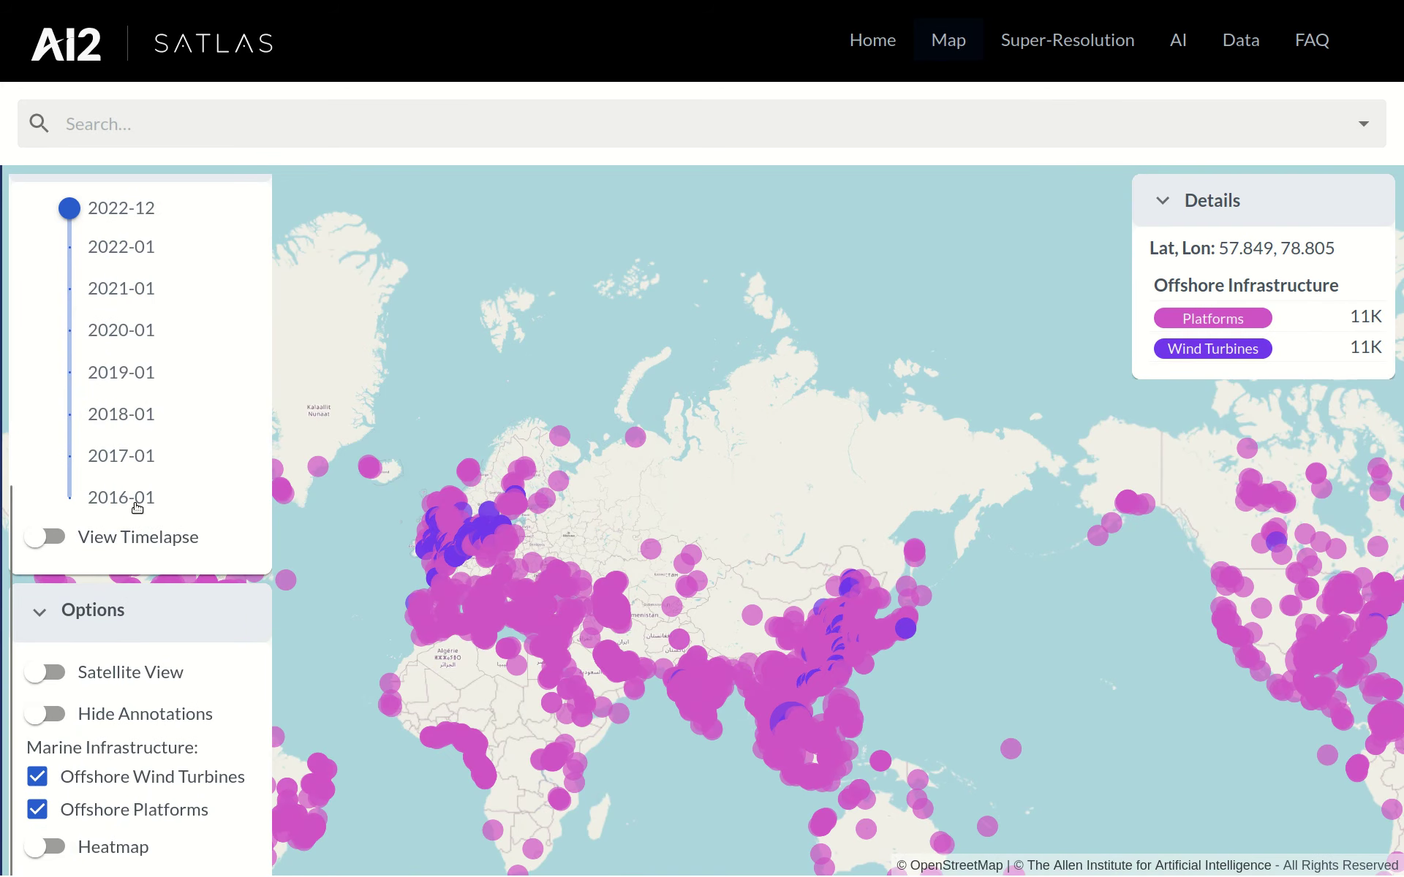
{"action": "left_click_drag", "start_coordinate": [468, 509], "coordinate": [508, 503]}
Step: Switch from Renewable Energy to Tree Cover data and move the time back to 2021-02
{"action": "scroll", "coordinate": [110, 490], "scroll_direction": "up", "scroll_amount": 7}
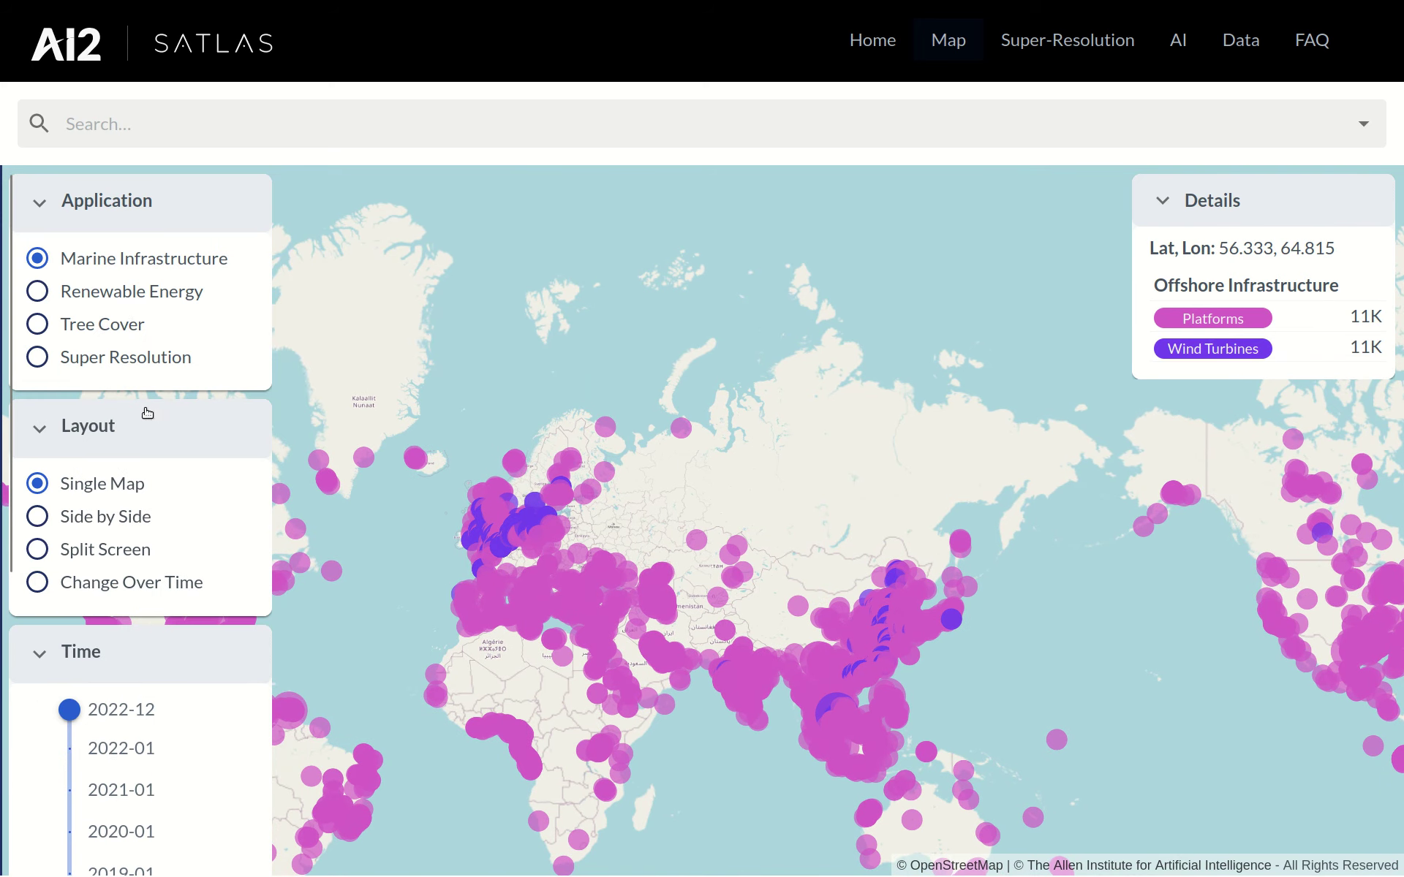
{"action": "left_click", "coordinate": [120, 291]}
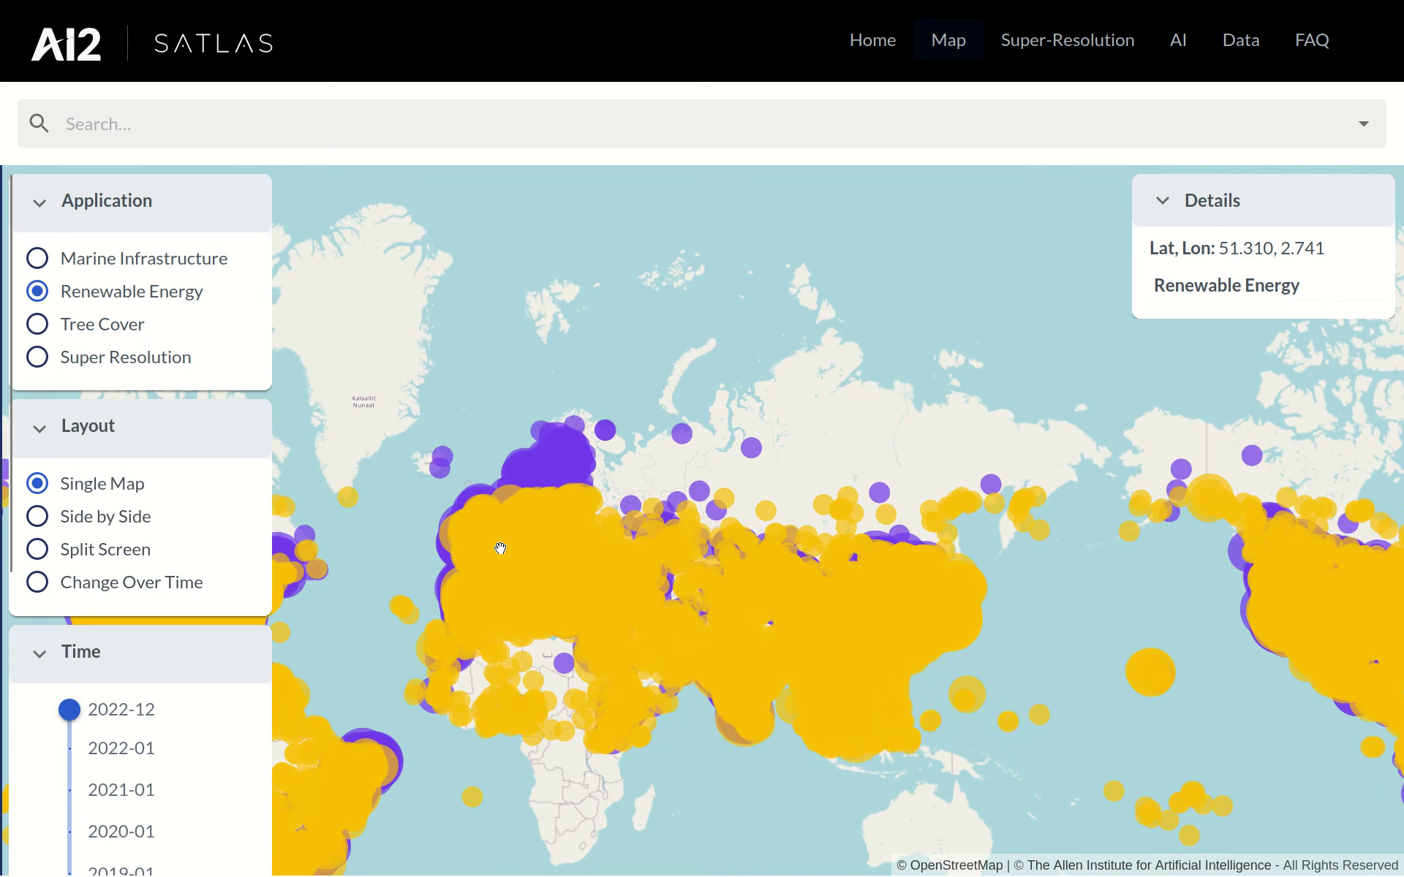
{"action": "scroll", "coordinate": [478, 548], "scroll_direction": "up", "scroll_amount": 3}
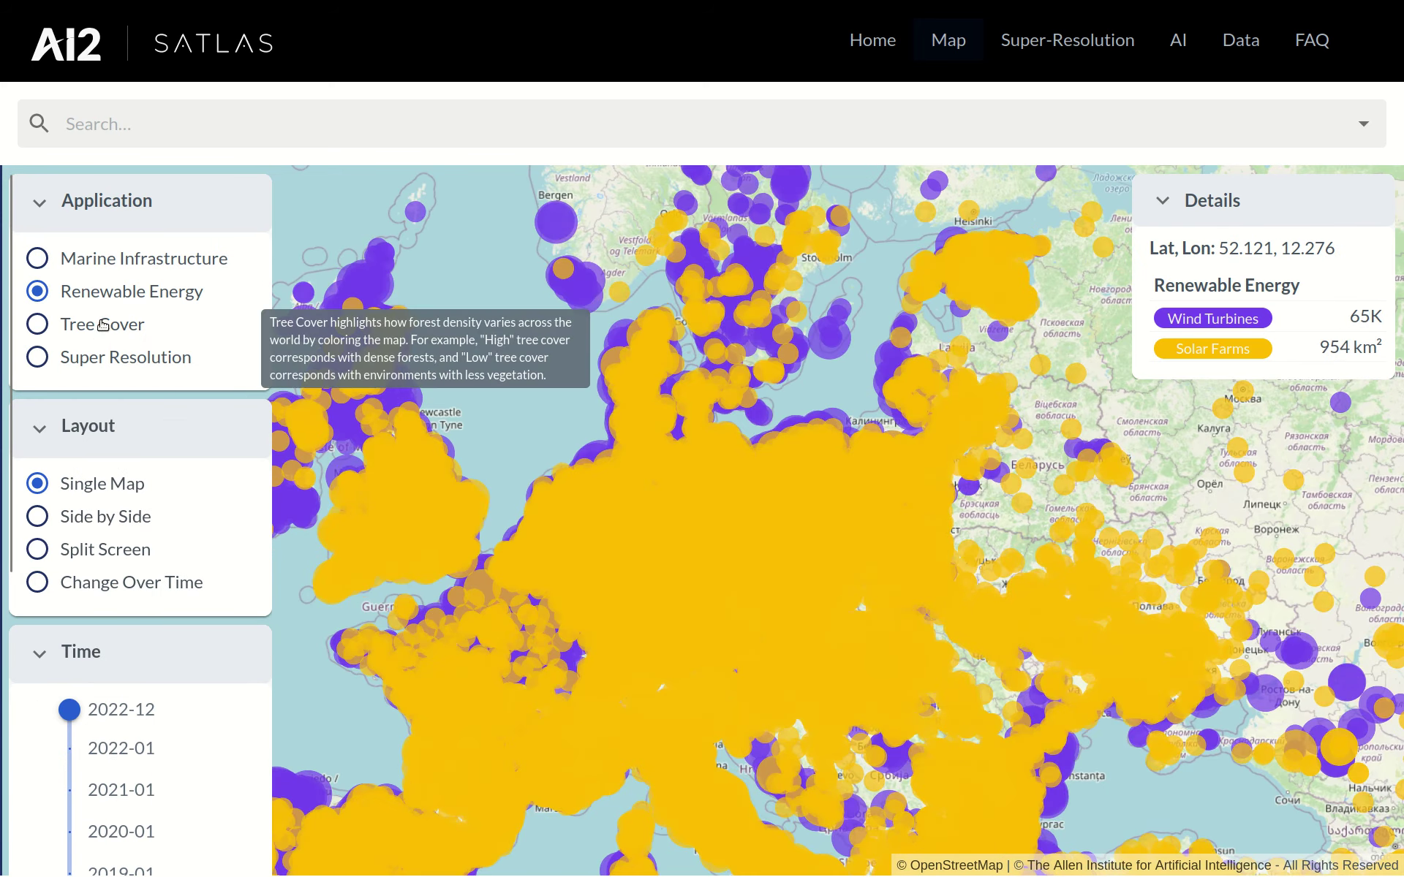
{"action": "left_click", "coordinate": [102, 324]}
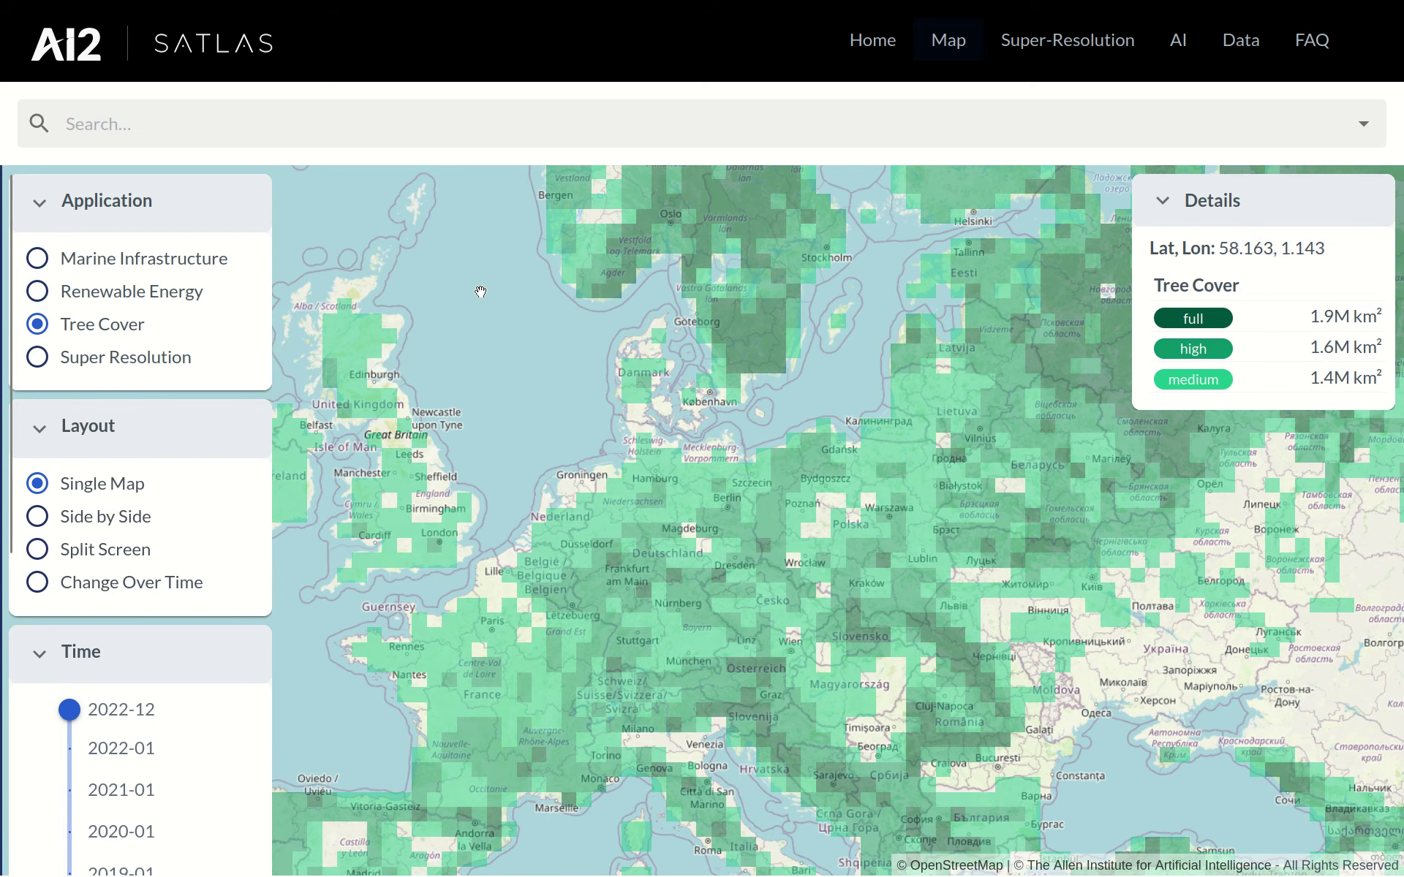
{"action": "left_click_drag", "start_coordinate": [69, 712], "coordinate": [71, 770]}
{"action": "left_click", "coordinate": [662, 234]}
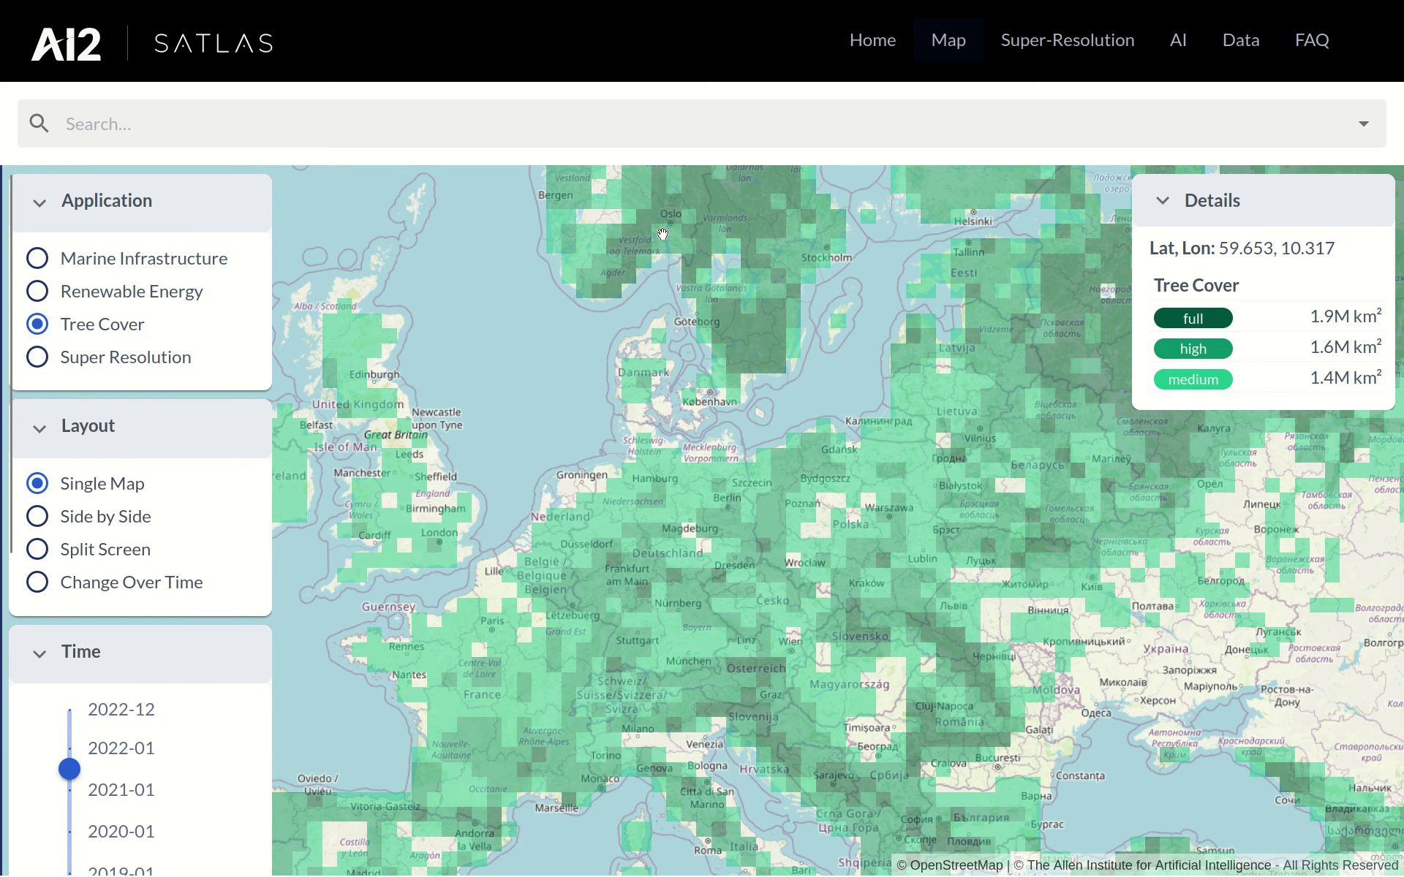
Step: Go to the AI page and scroll to the SatlasPretrain section with 302 million labels
{"action": "left_click", "coordinate": [1184, 58]}
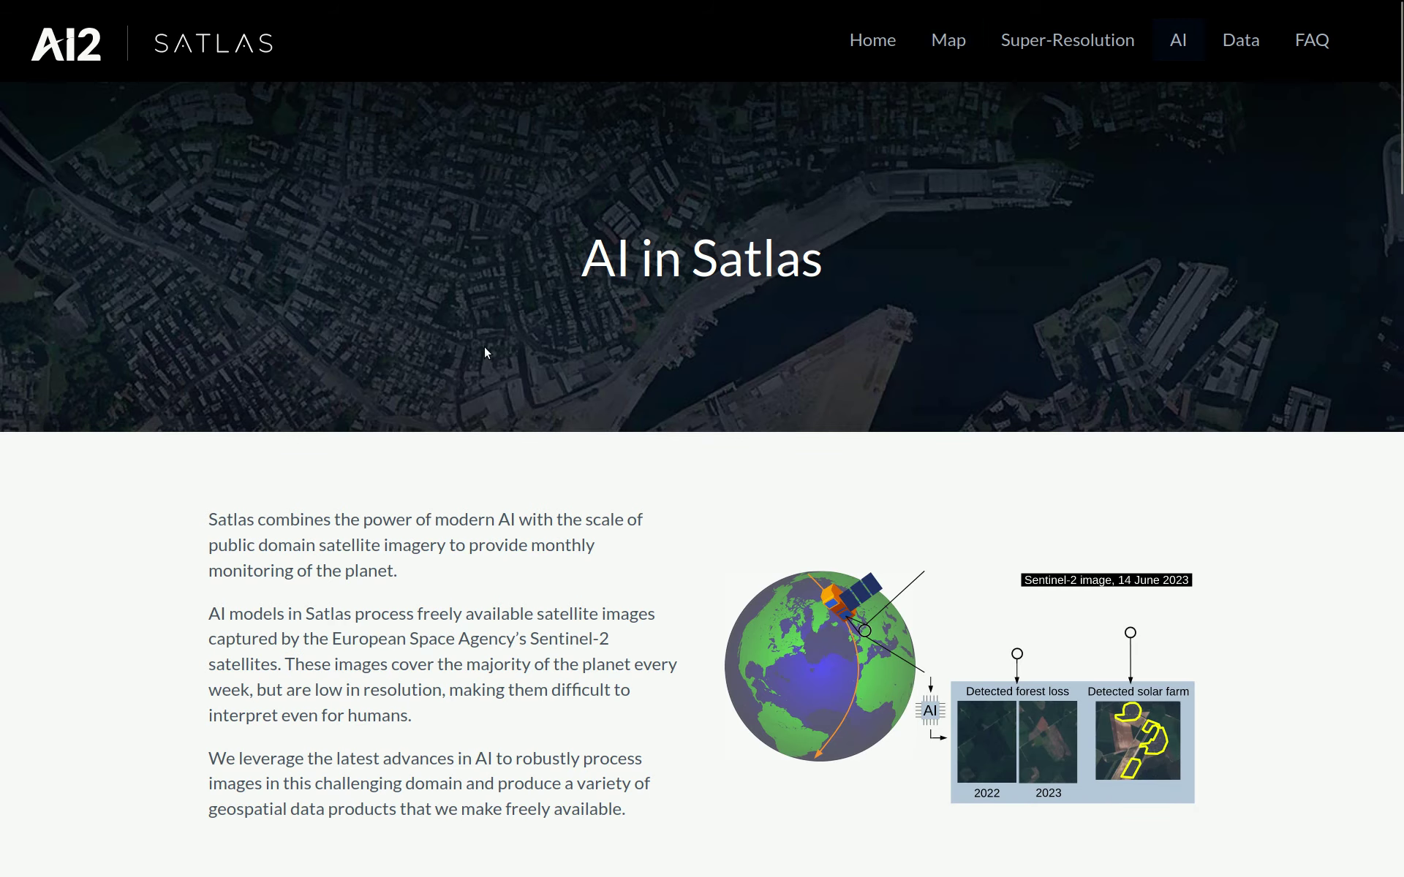
{"action": "scroll", "coordinate": [484, 347], "scroll_direction": "down", "scroll_amount": 3}
{"action": "scroll", "coordinate": [484, 352], "scroll_direction": "down", "scroll_amount": 7}
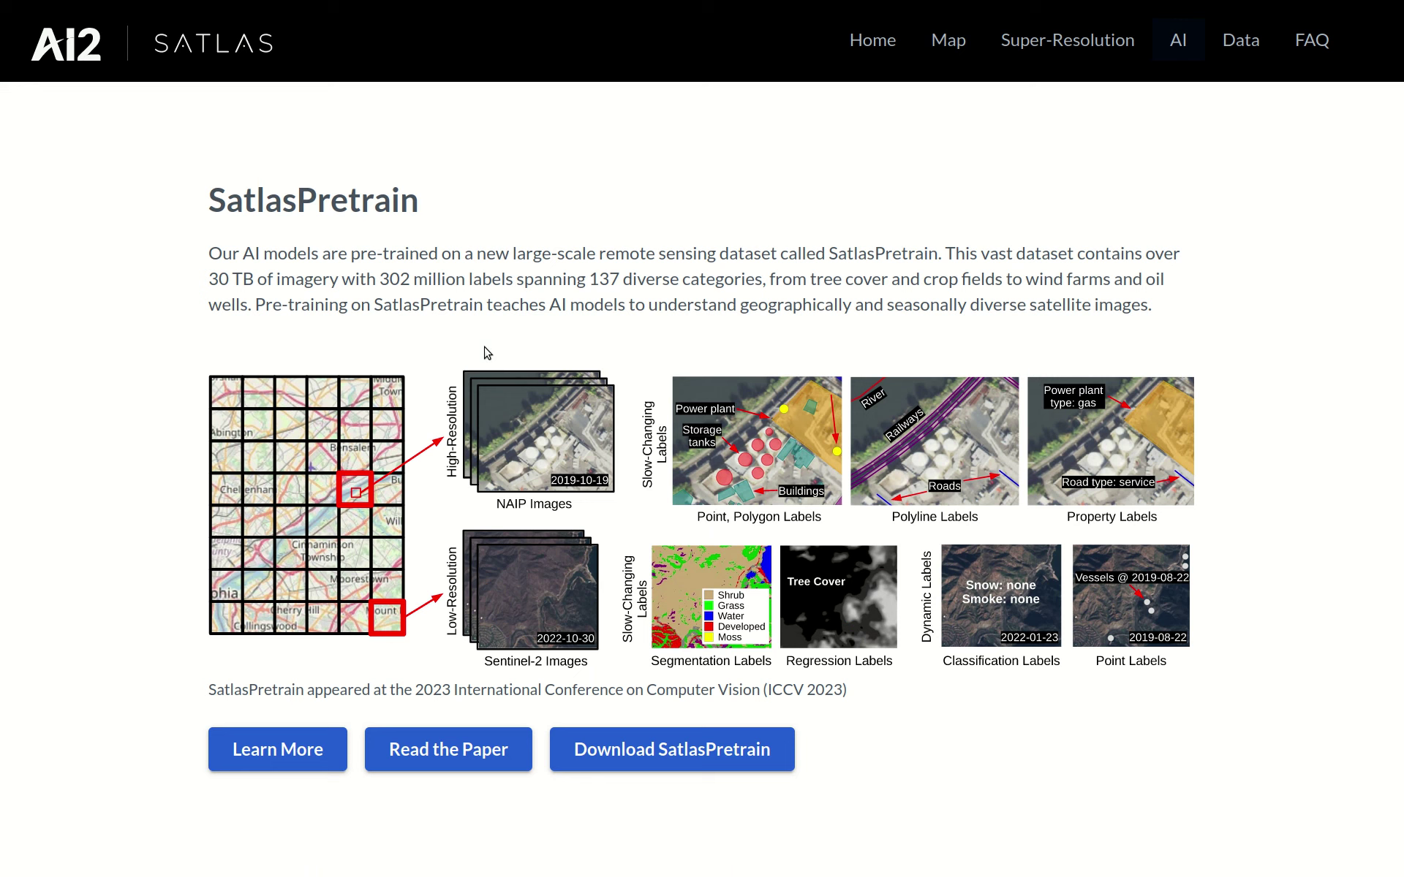
Step: Open the SatlasPretrain project page and load a random storage tank example in the Example Gallery
{"action": "left_click", "coordinate": [266, 753]}
{"action": "scroll", "coordinate": [322, 646], "scroll_direction": "down", "scroll_amount": 15}
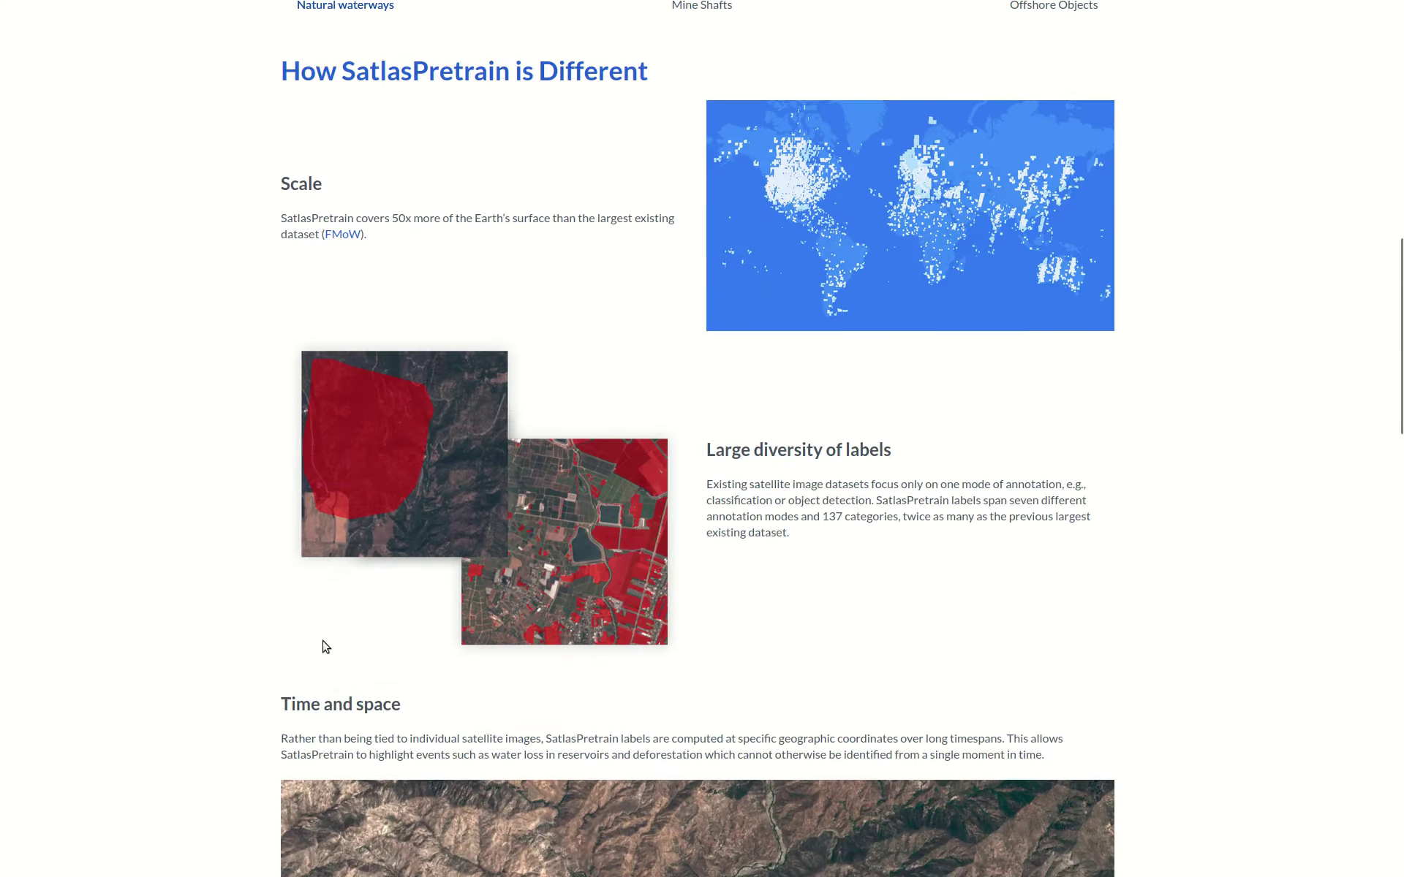
{"action": "scroll", "coordinate": [326, 647], "scroll_direction": "down", "scroll_amount": 15}
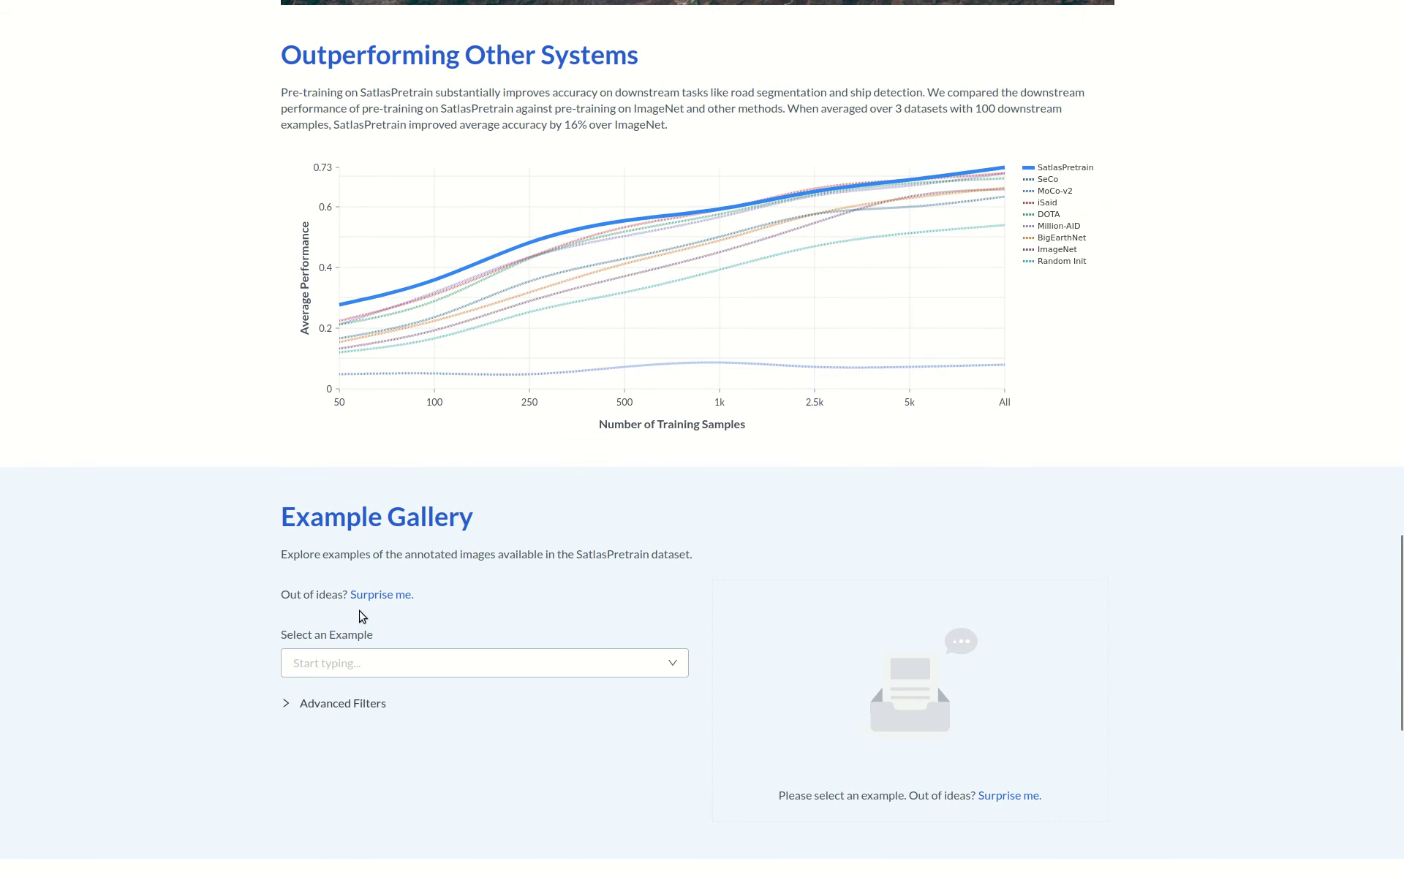
{"action": "left_click", "coordinate": [373, 596]}
{"action": "scroll", "coordinate": [245, 547], "scroll_direction": "down", "scroll_amount": 1}
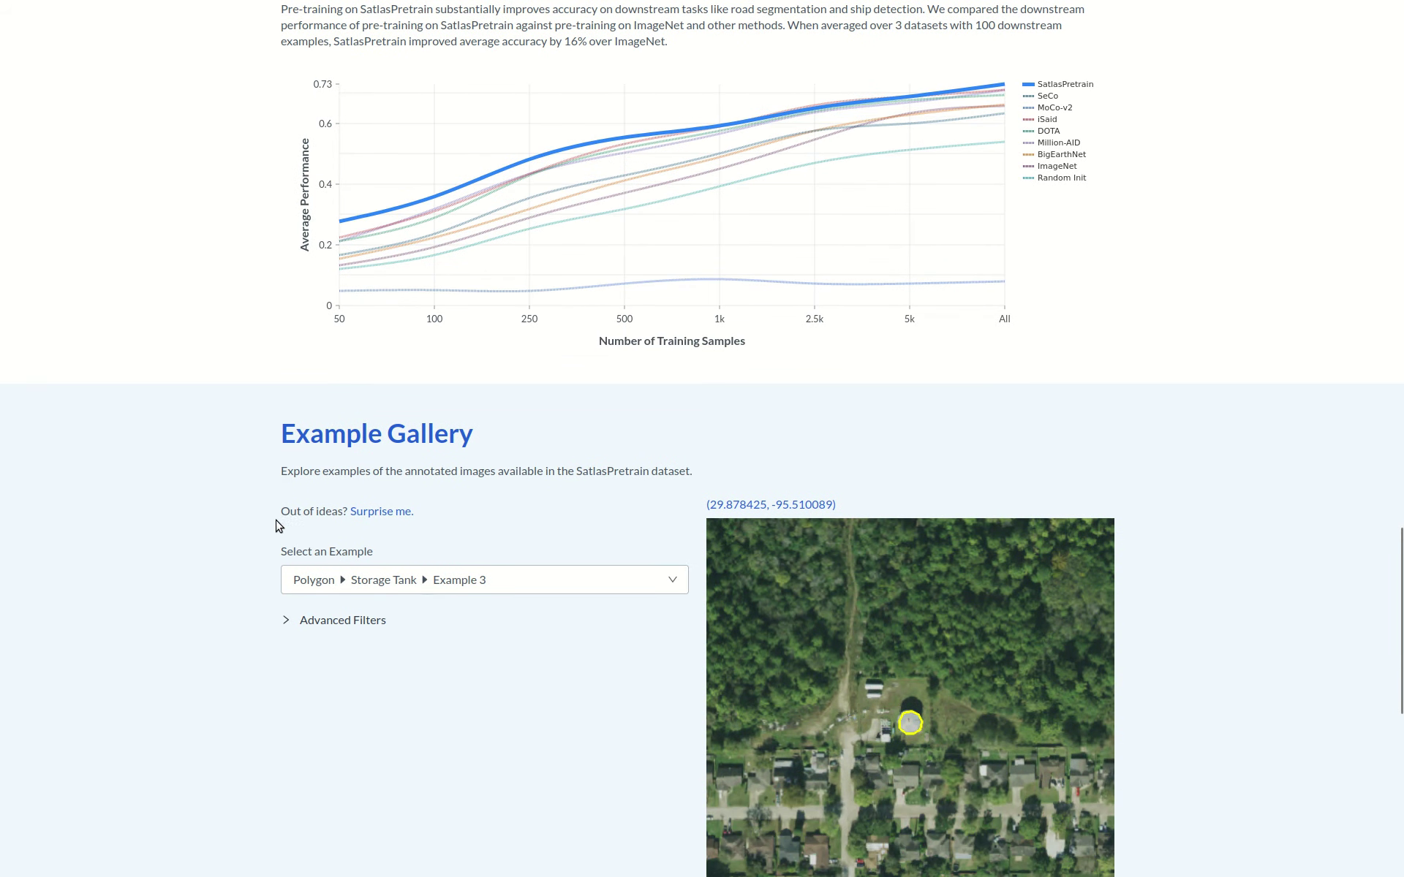
Step: Load random gallery examples: park, flood, sugarcane, coal power plant, then secondary road
{"action": "left_click", "coordinate": [377, 514]}
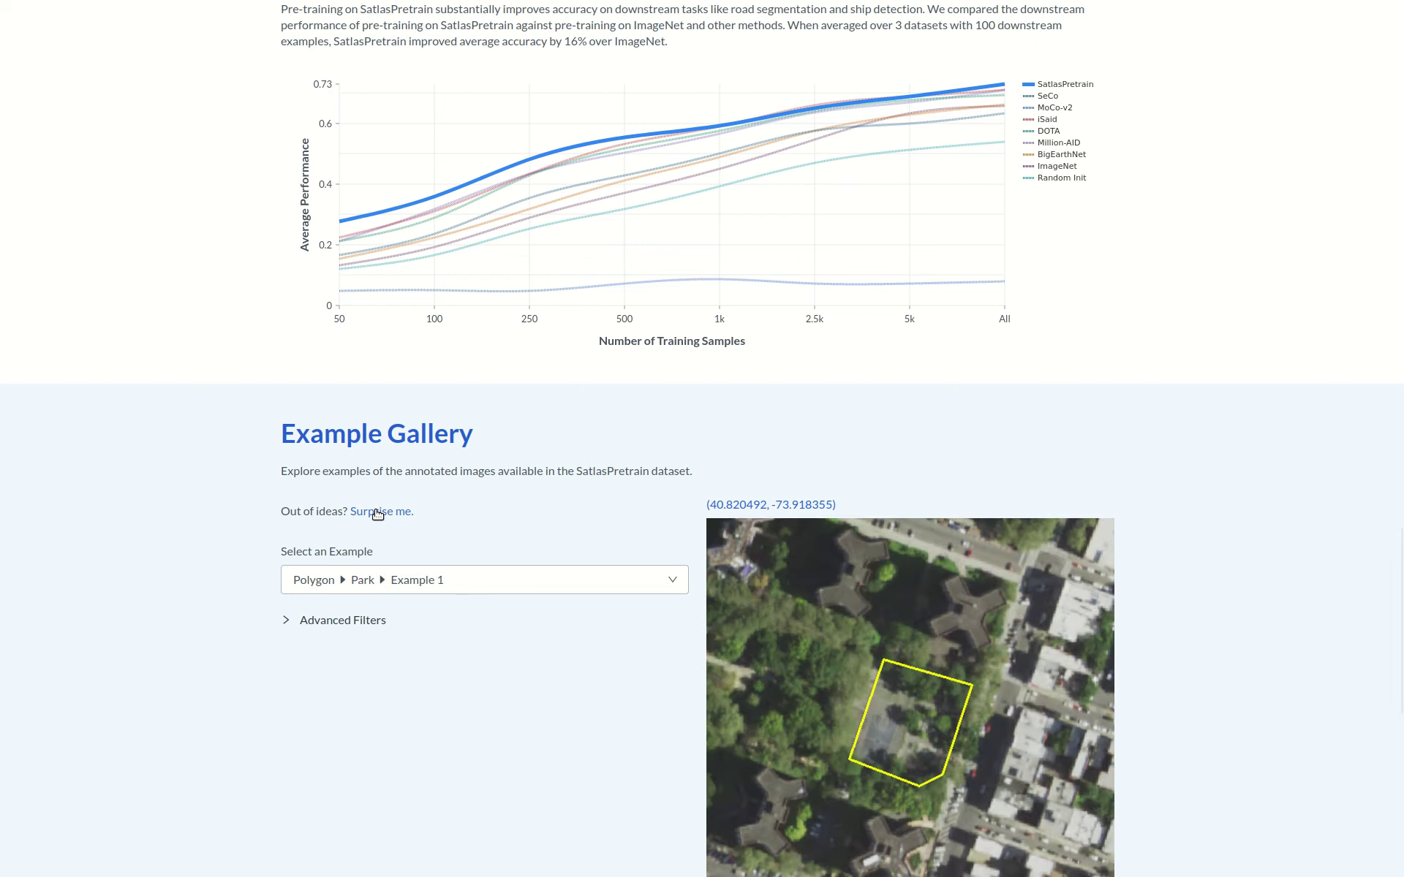
{"action": "left_click", "coordinate": [378, 513]}
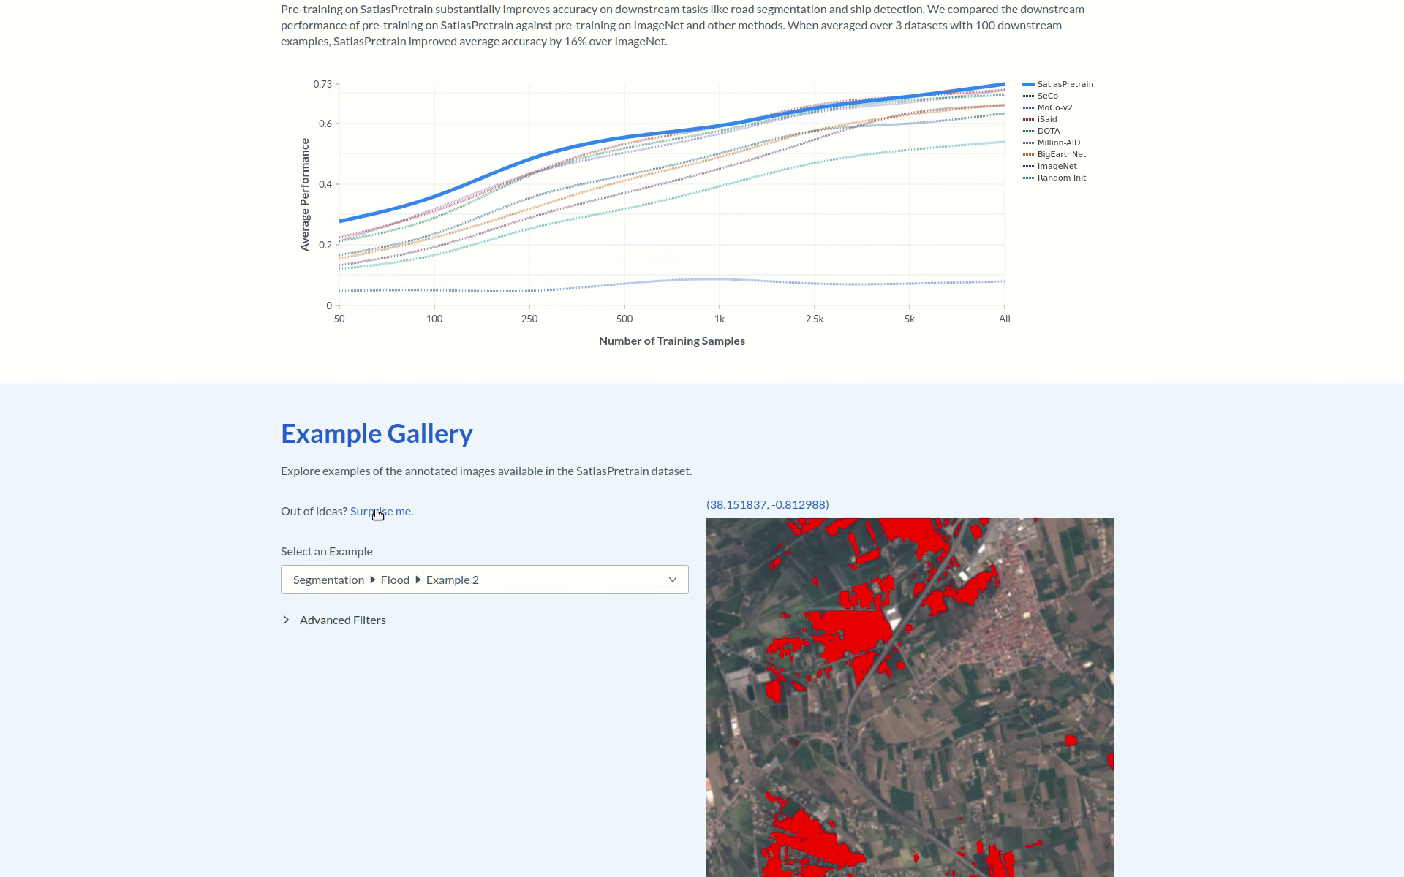
{"action": "left_click", "coordinate": [378, 513]}
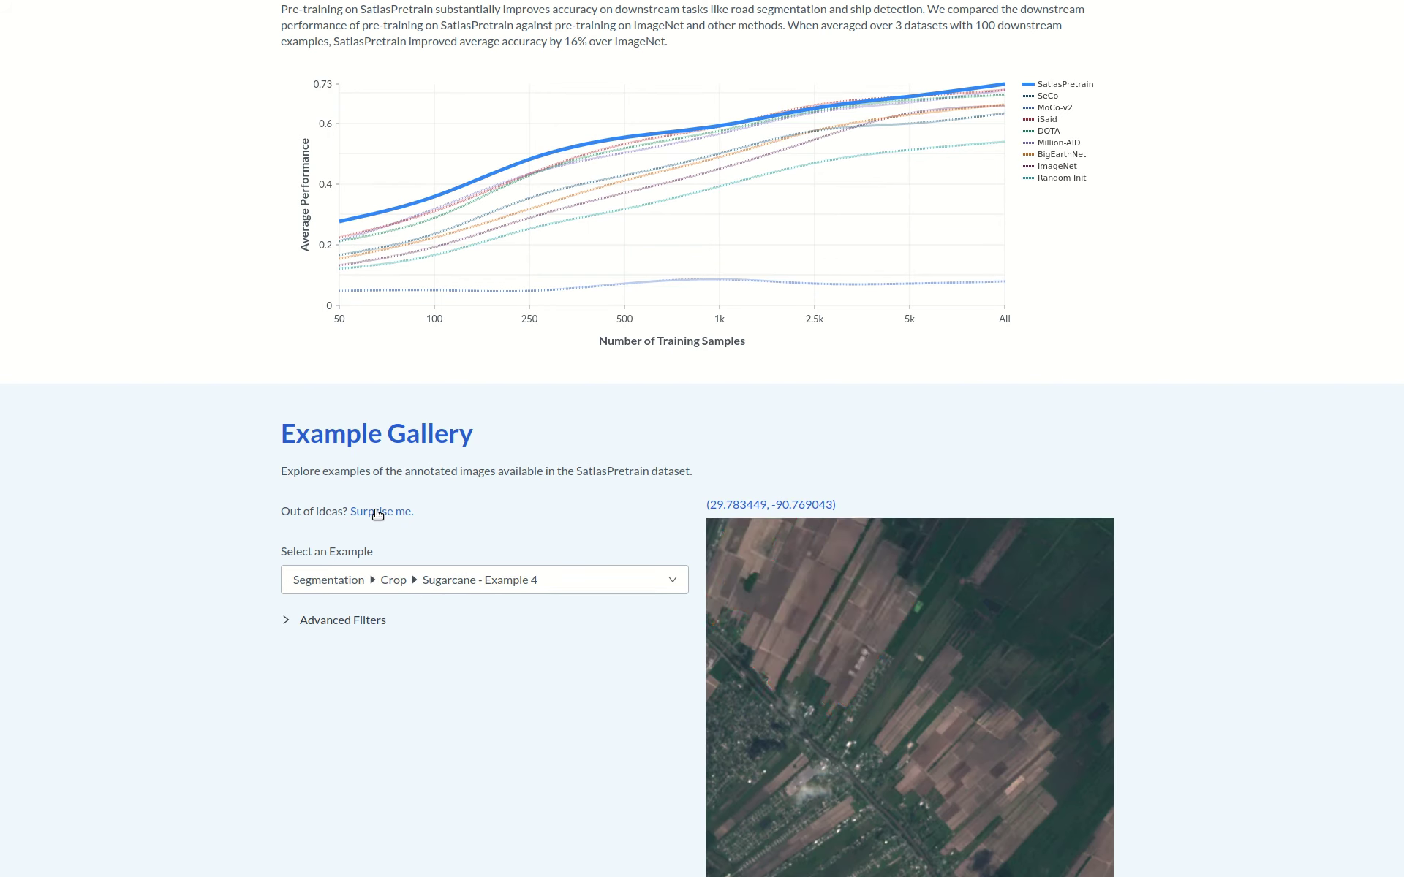
{"action": "left_click", "coordinate": [377, 513]}
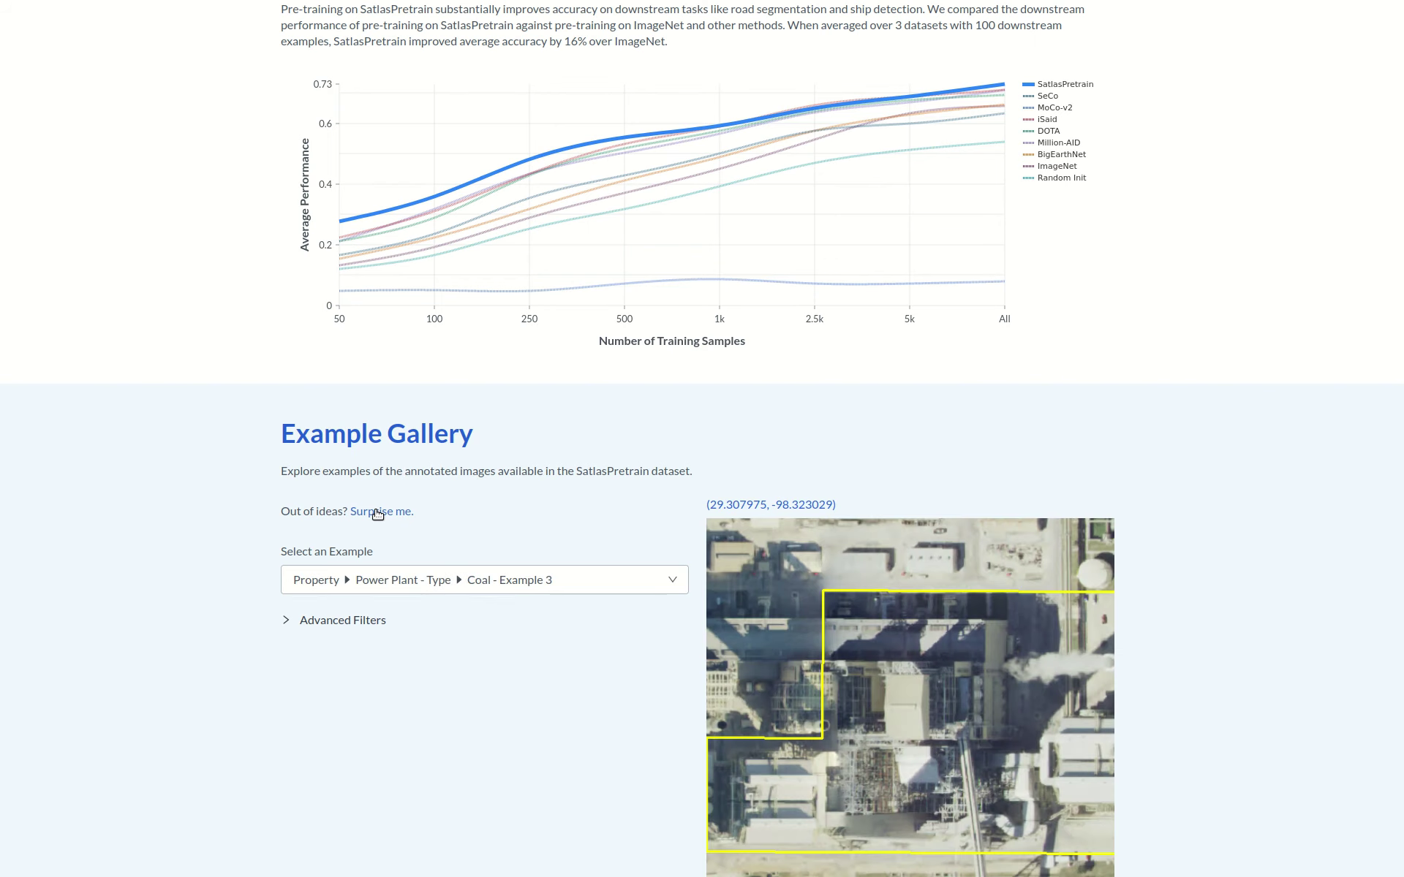
{"action": "left_click", "coordinate": [377, 513]}
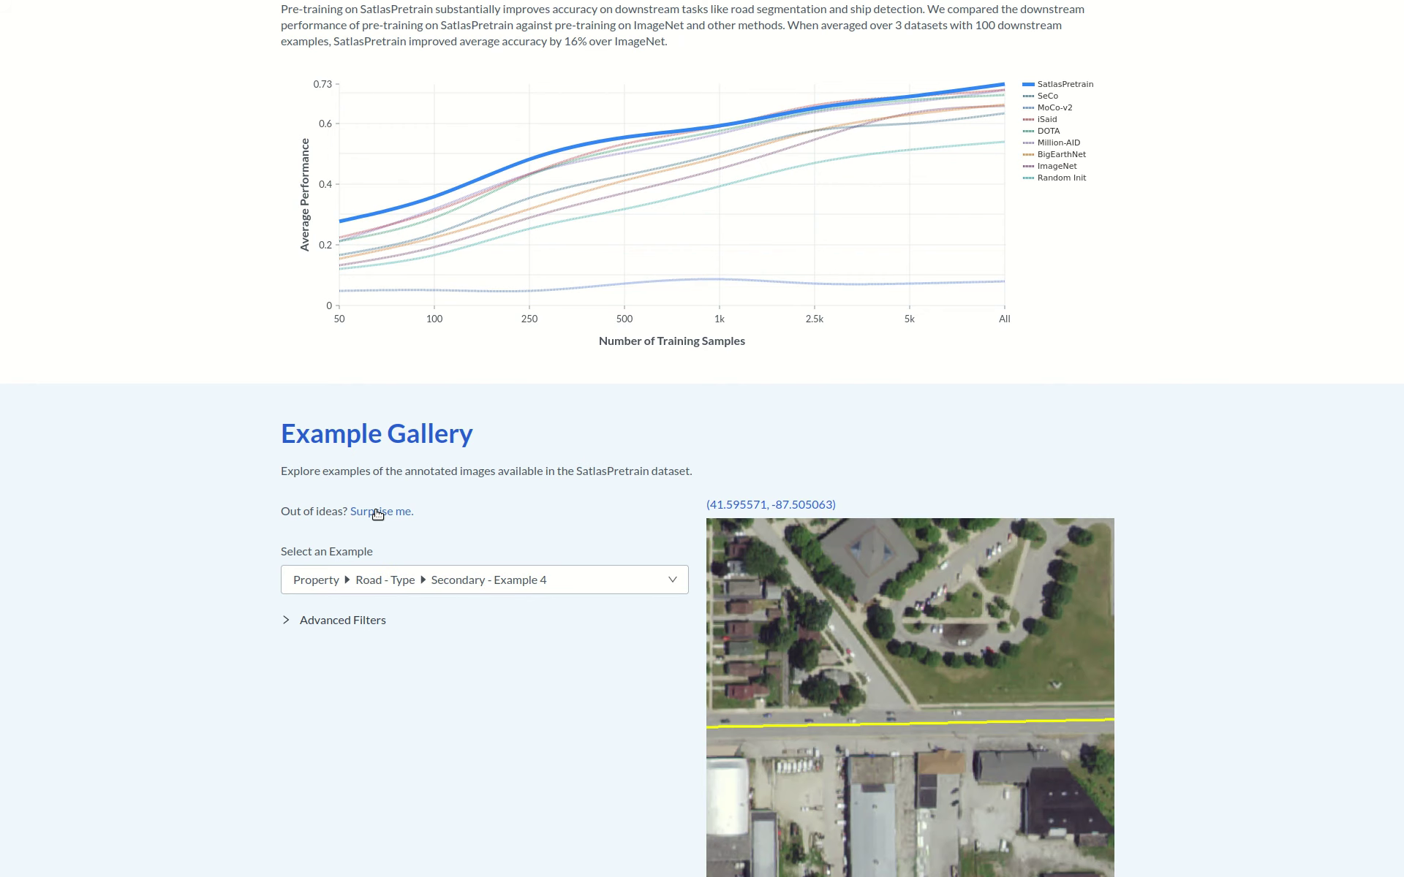
{"action": "scroll", "coordinate": [487, 337], "scroll_direction": "up", "scroll_amount": 5}
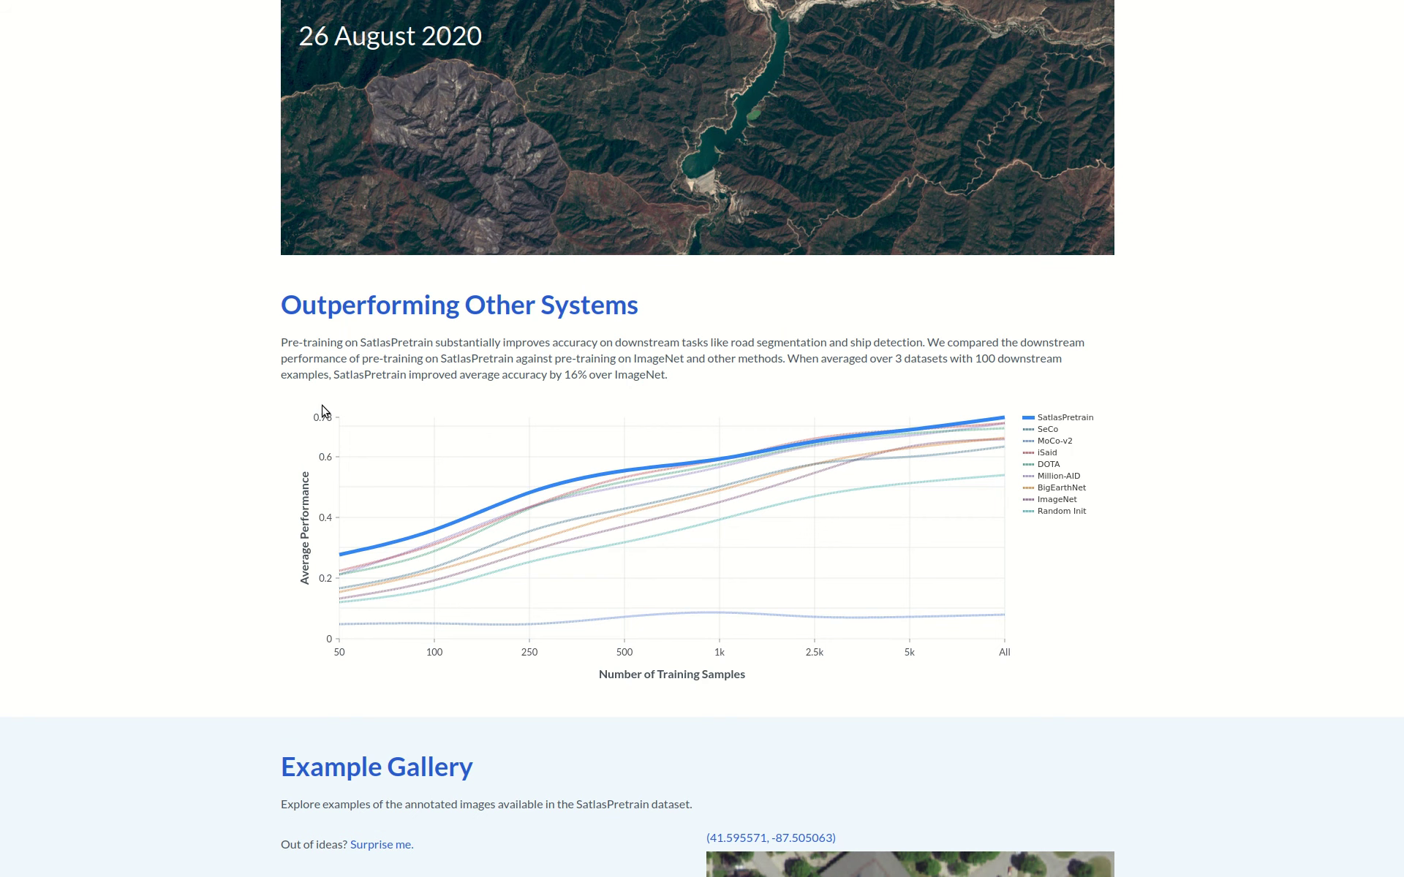
Step: Look over the Fine-tuning the Models section, then return to the Tree Cover map of Europe
{"action": "scroll", "coordinate": [323, 410], "scroll_direction": "up", "scroll_amount": 15}
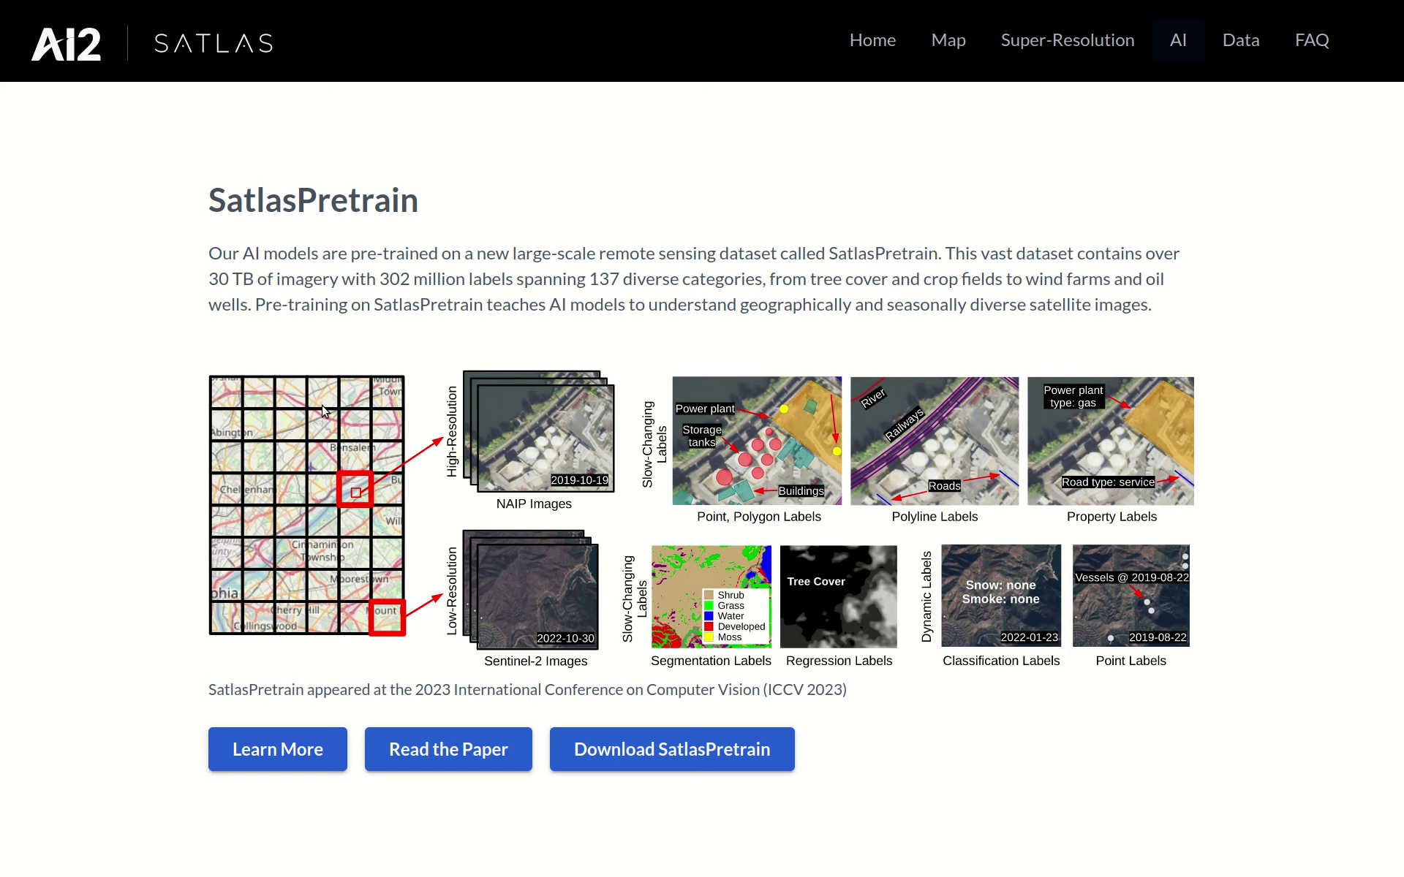
{"action": "scroll", "coordinate": [323, 410], "scroll_direction": "down", "scroll_amount": 10}
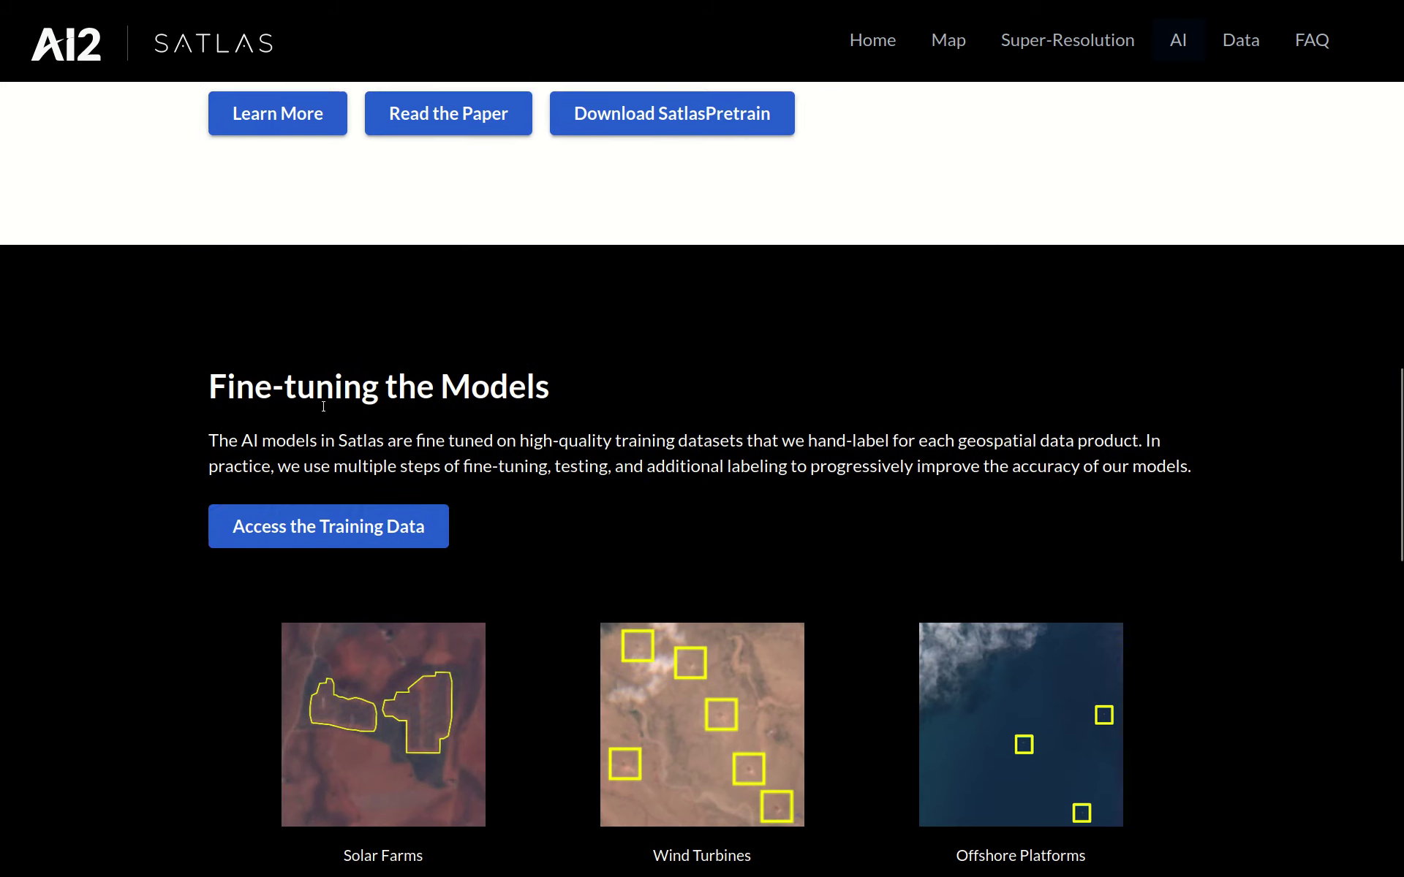
{"action": "scroll", "coordinate": [324, 409], "scroll_direction": "down", "scroll_amount": 2}
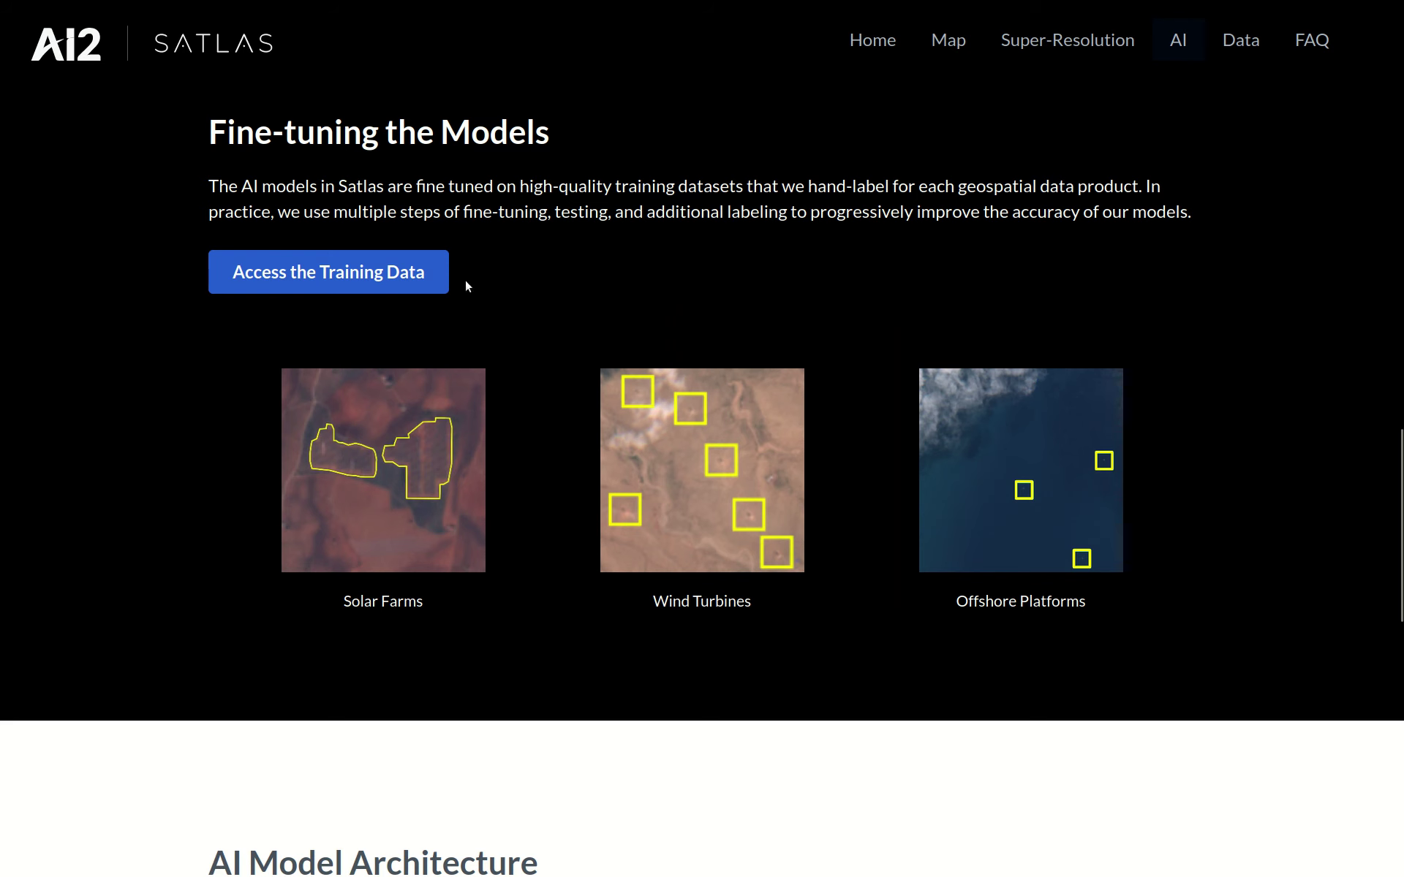
{"action": "left_click", "coordinate": [949, 42]}
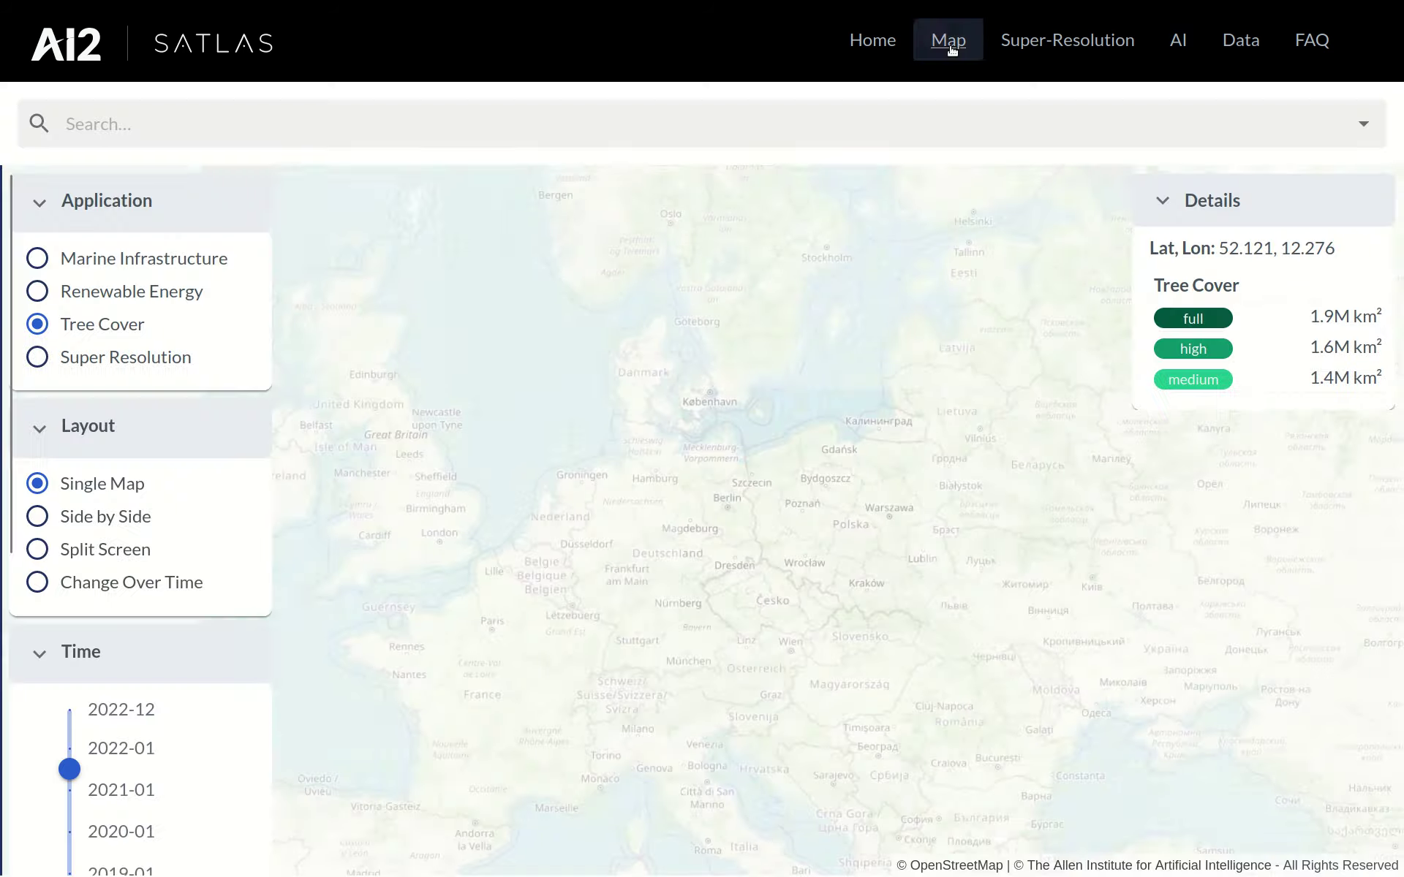
Step: Change the Application from Tree Cover to Renewable Energy
{"action": "left_click_drag", "start_coordinate": [471, 486], "coordinate": [556, 399]}
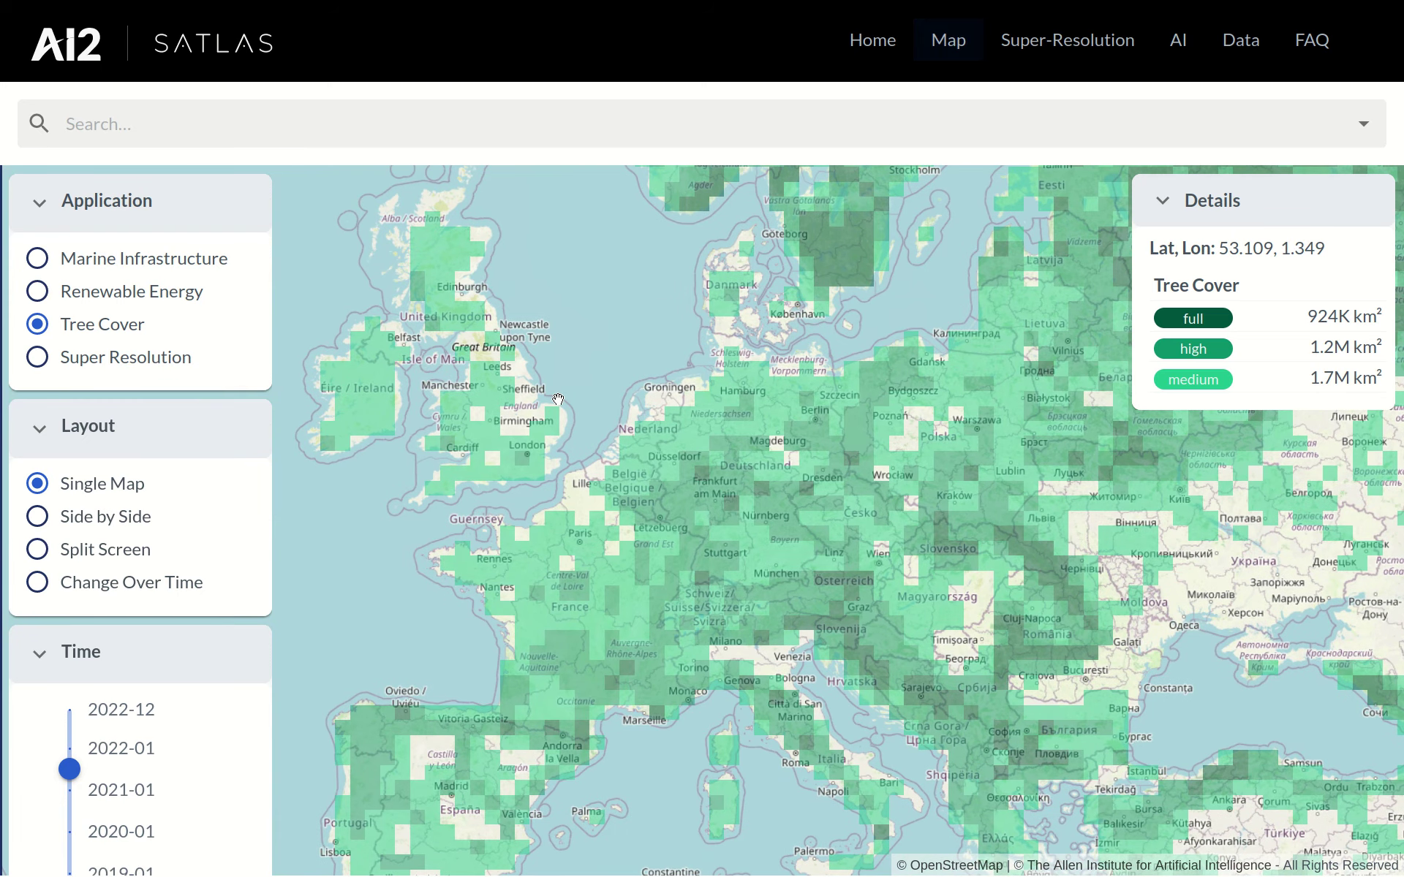
{"action": "scroll", "coordinate": [87, 455], "scroll_direction": "down", "scroll_amount": 3}
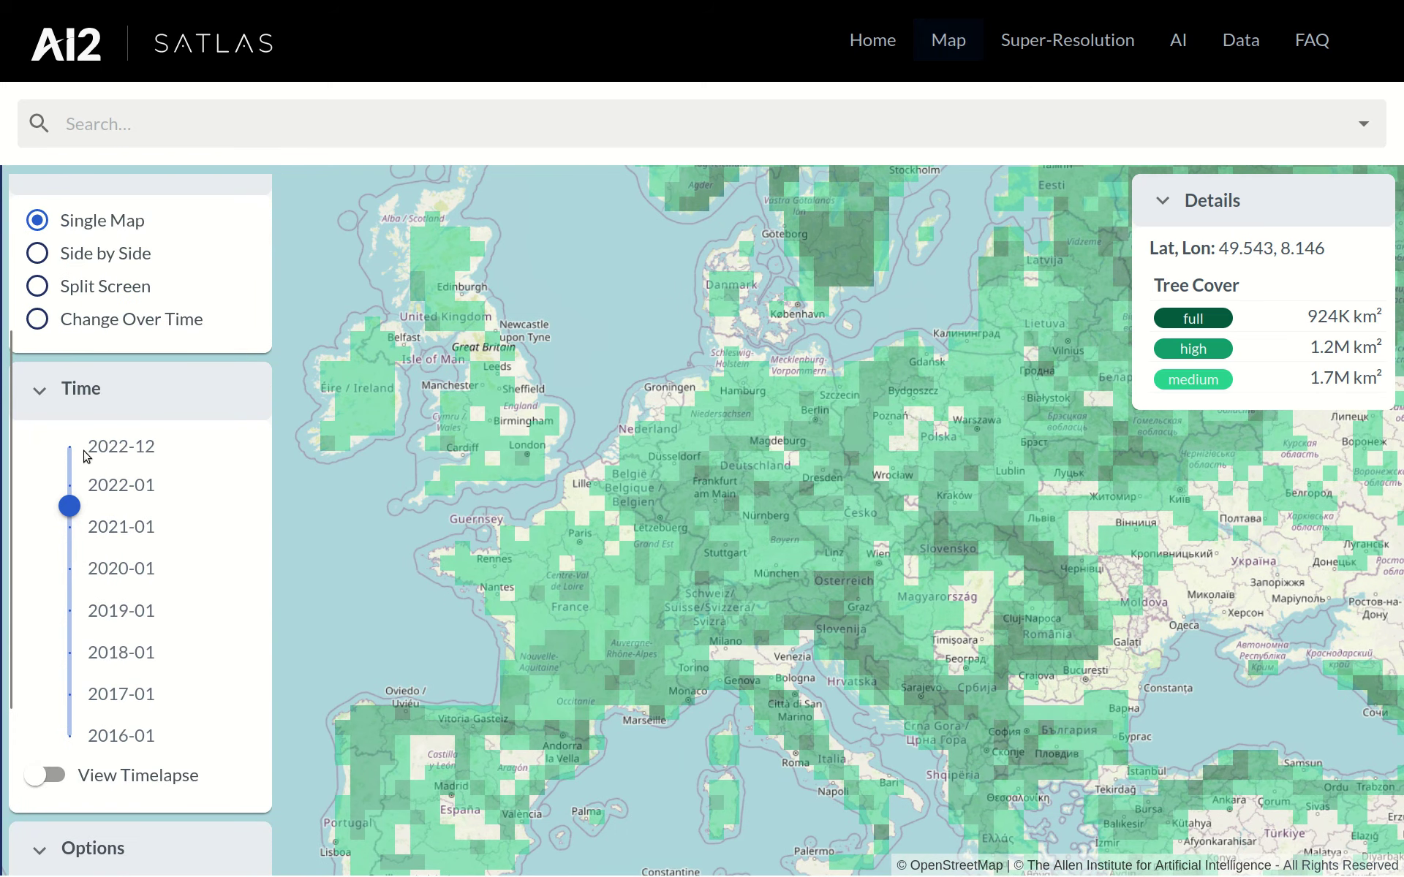
{"action": "scroll", "coordinate": [86, 456], "scroll_direction": "up", "scroll_amount": 3}
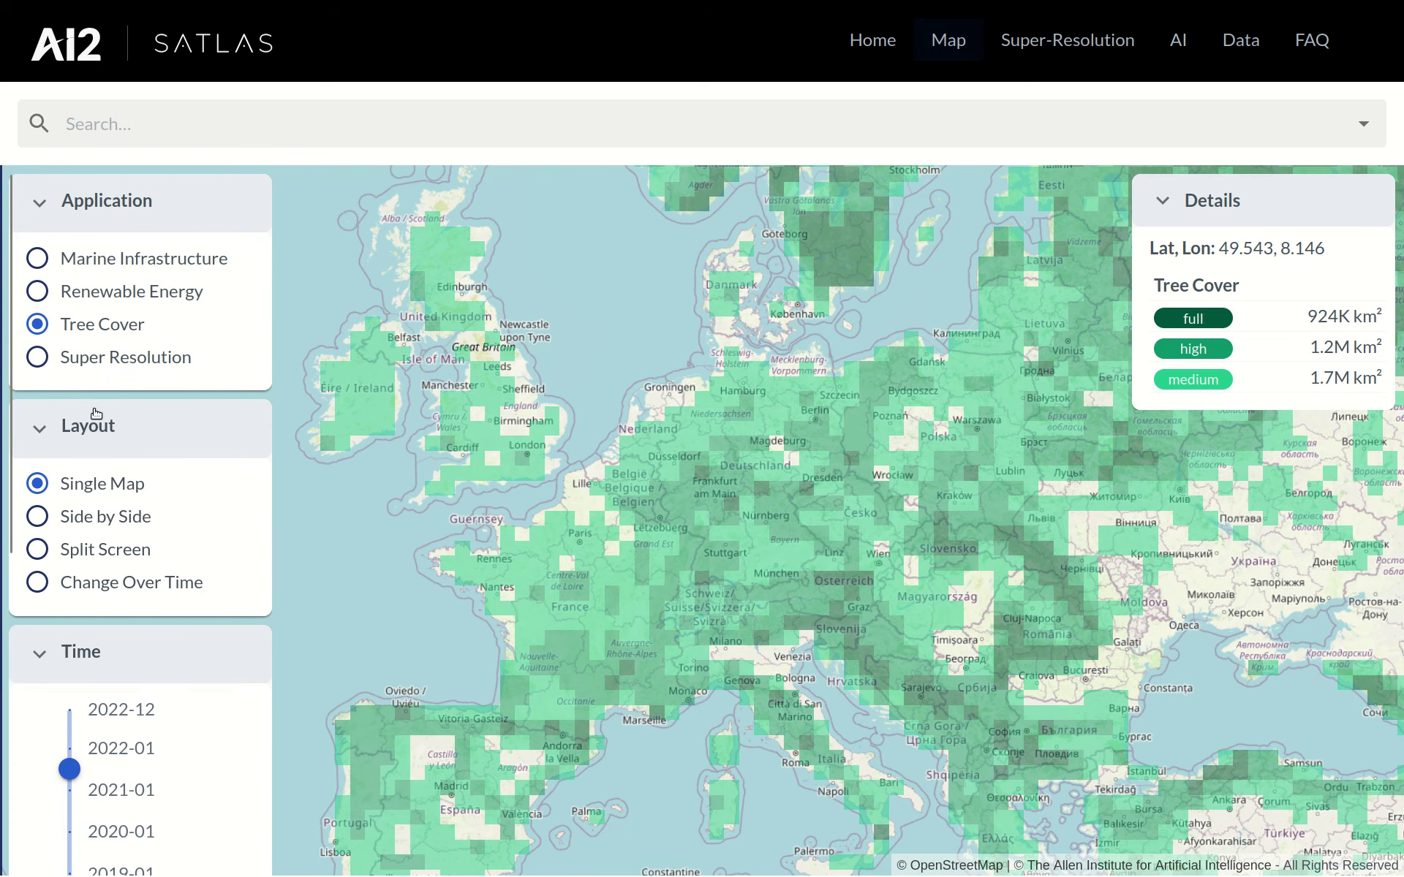
{"action": "left_click", "coordinate": [95, 291]}
Step: Hide onshore wind turbines and zoom into Paris so only solar farms show
{"action": "scroll", "coordinate": [119, 530], "scroll_direction": "down", "scroll_amount": 6}
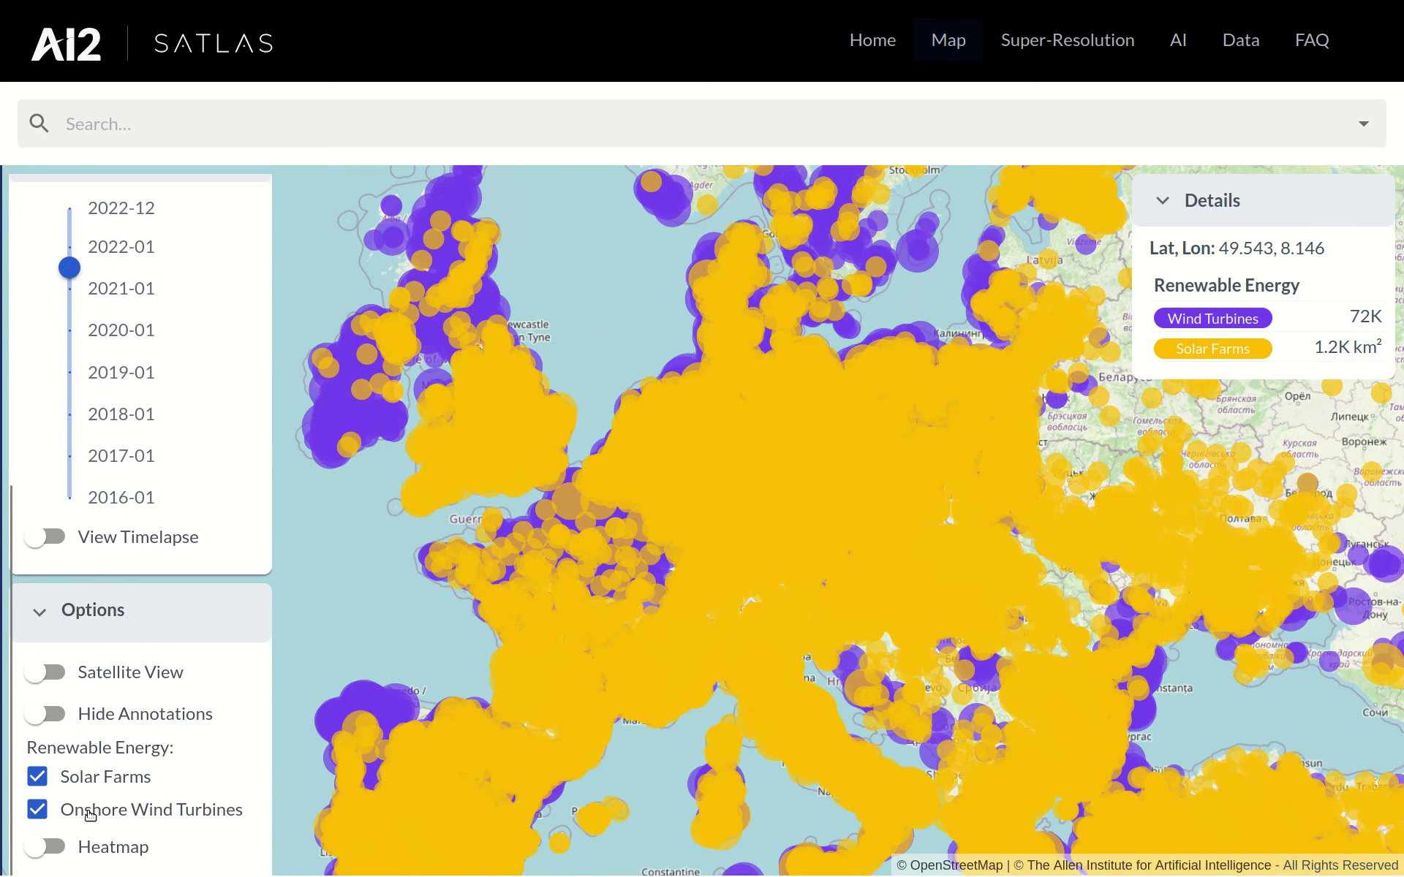
{"action": "left_click", "coordinate": [90, 814]}
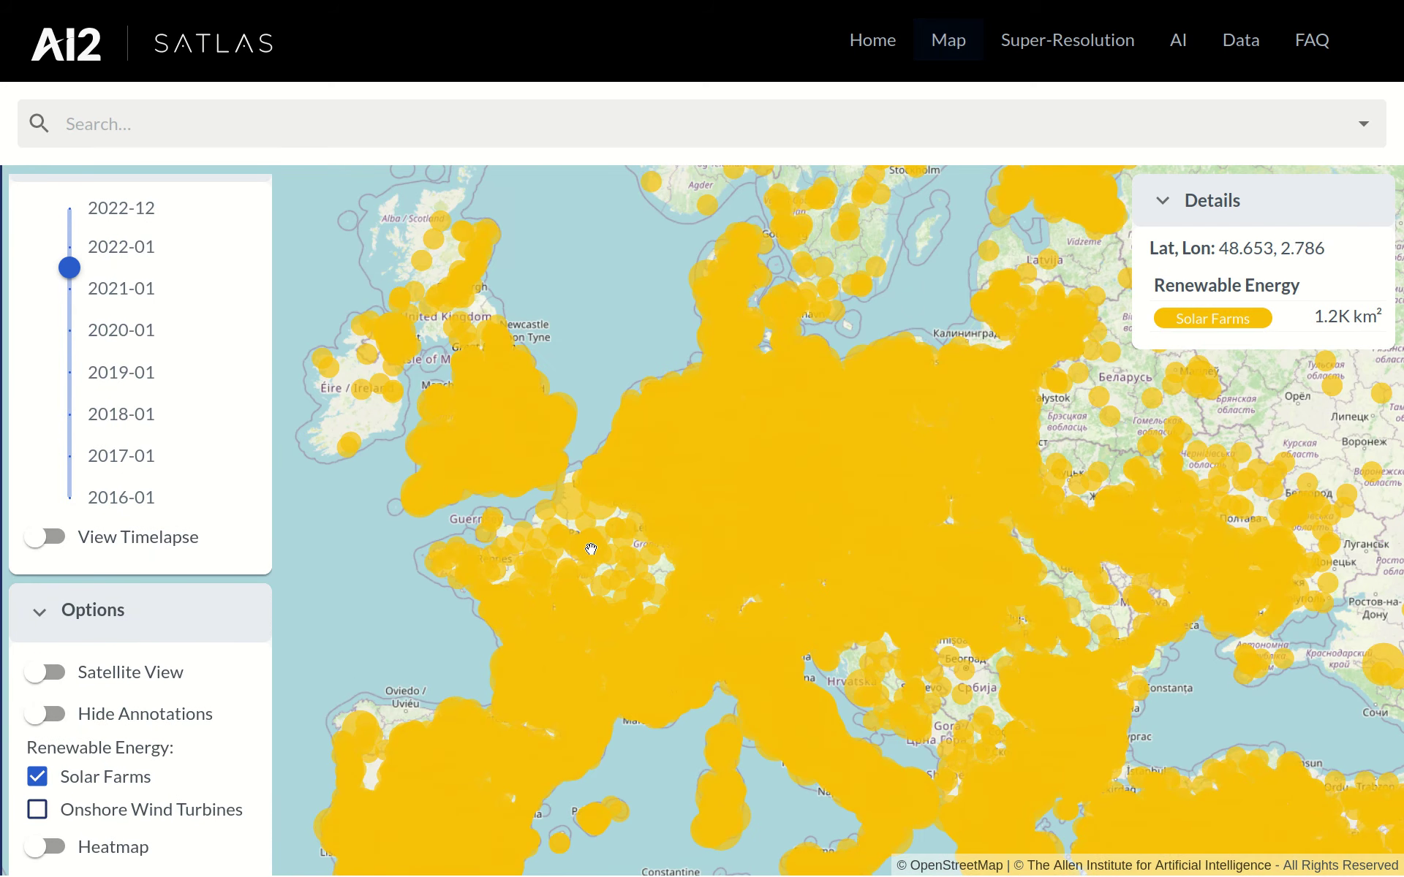
{"action": "scroll", "coordinate": [592, 549], "scroll_direction": "up", "scroll_amount": 5}
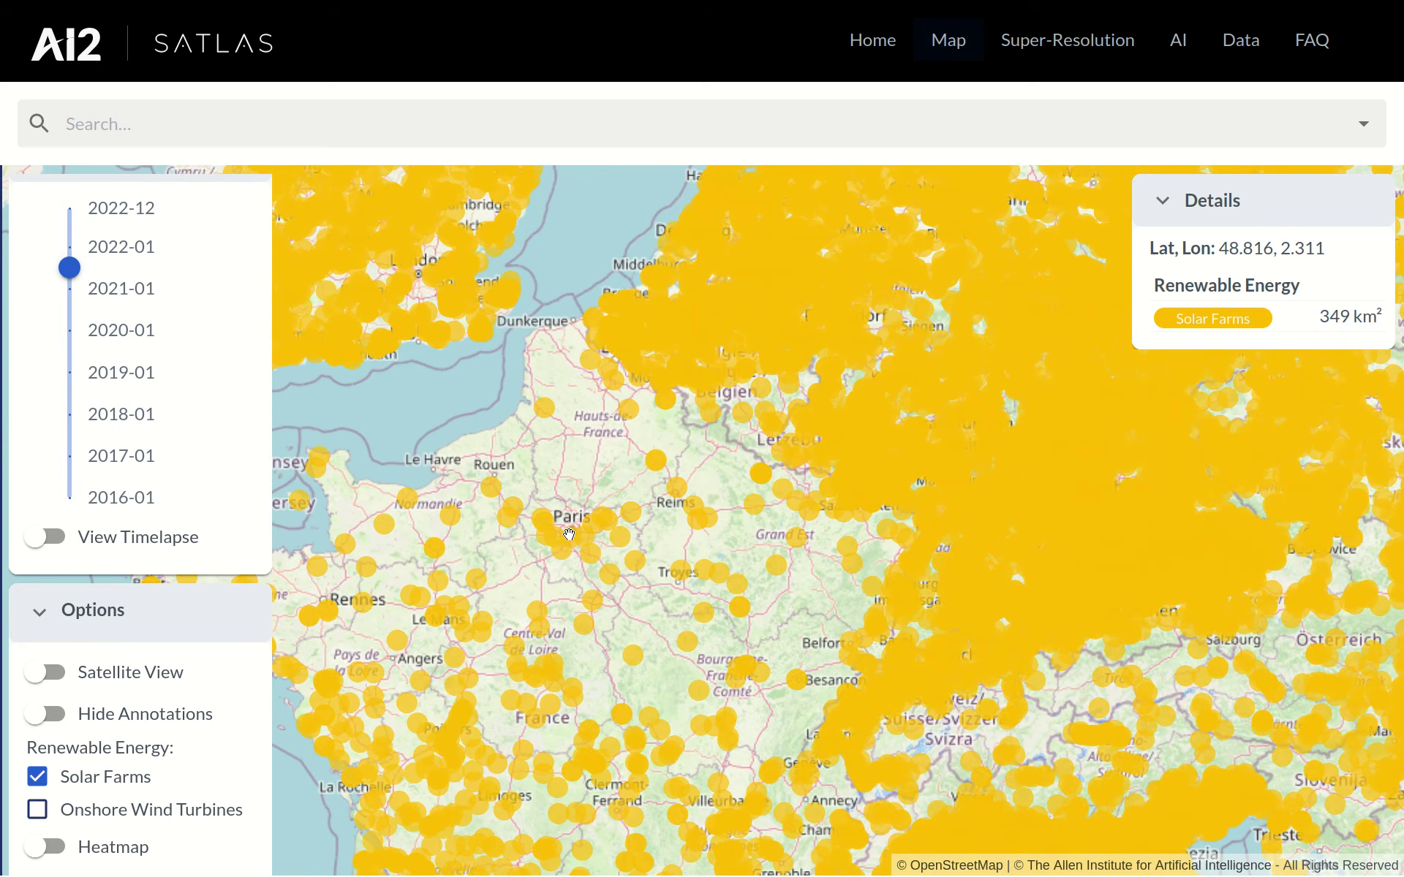
{"action": "scroll", "coordinate": [569, 535], "scroll_direction": "up", "scroll_amount": 3}
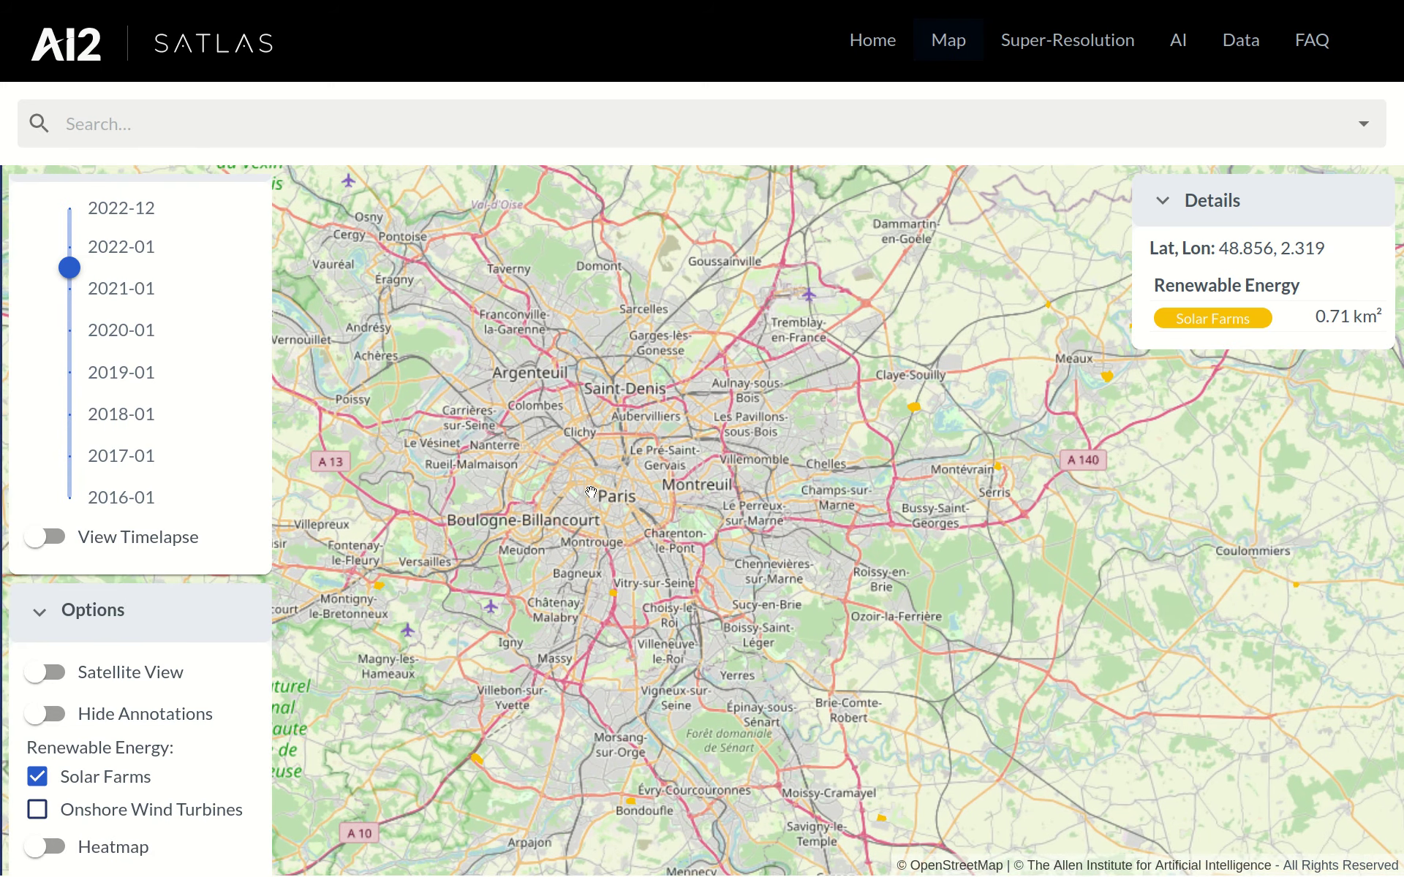
{"action": "scroll", "coordinate": [108, 501], "scroll_direction": "up", "scroll_amount": 5}
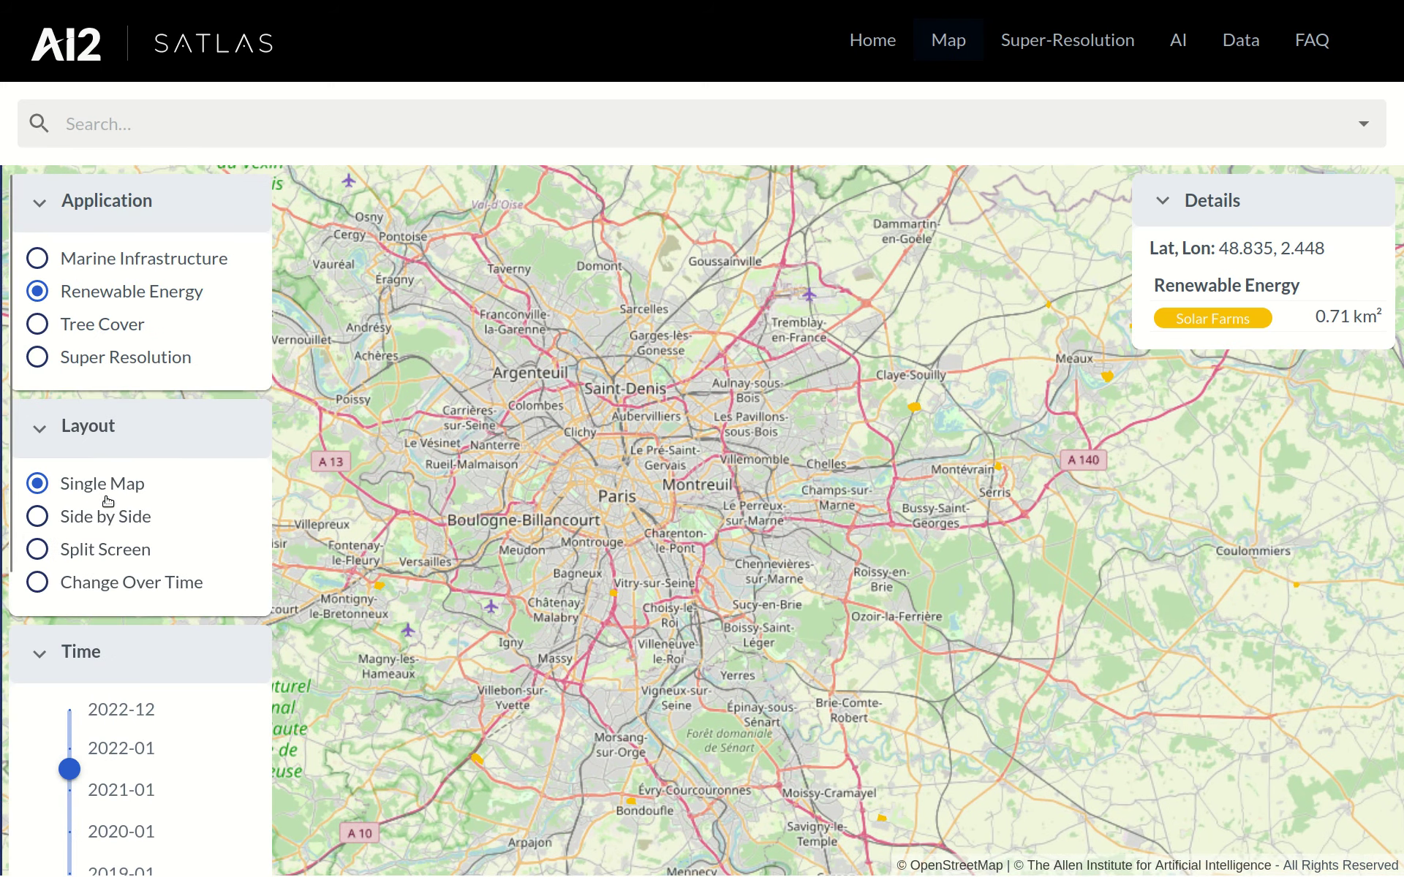
Step: Use the Change Over Time layout from 2021-01 to 2022-12 and recenter on Paris
{"action": "left_click", "coordinate": [82, 583]}
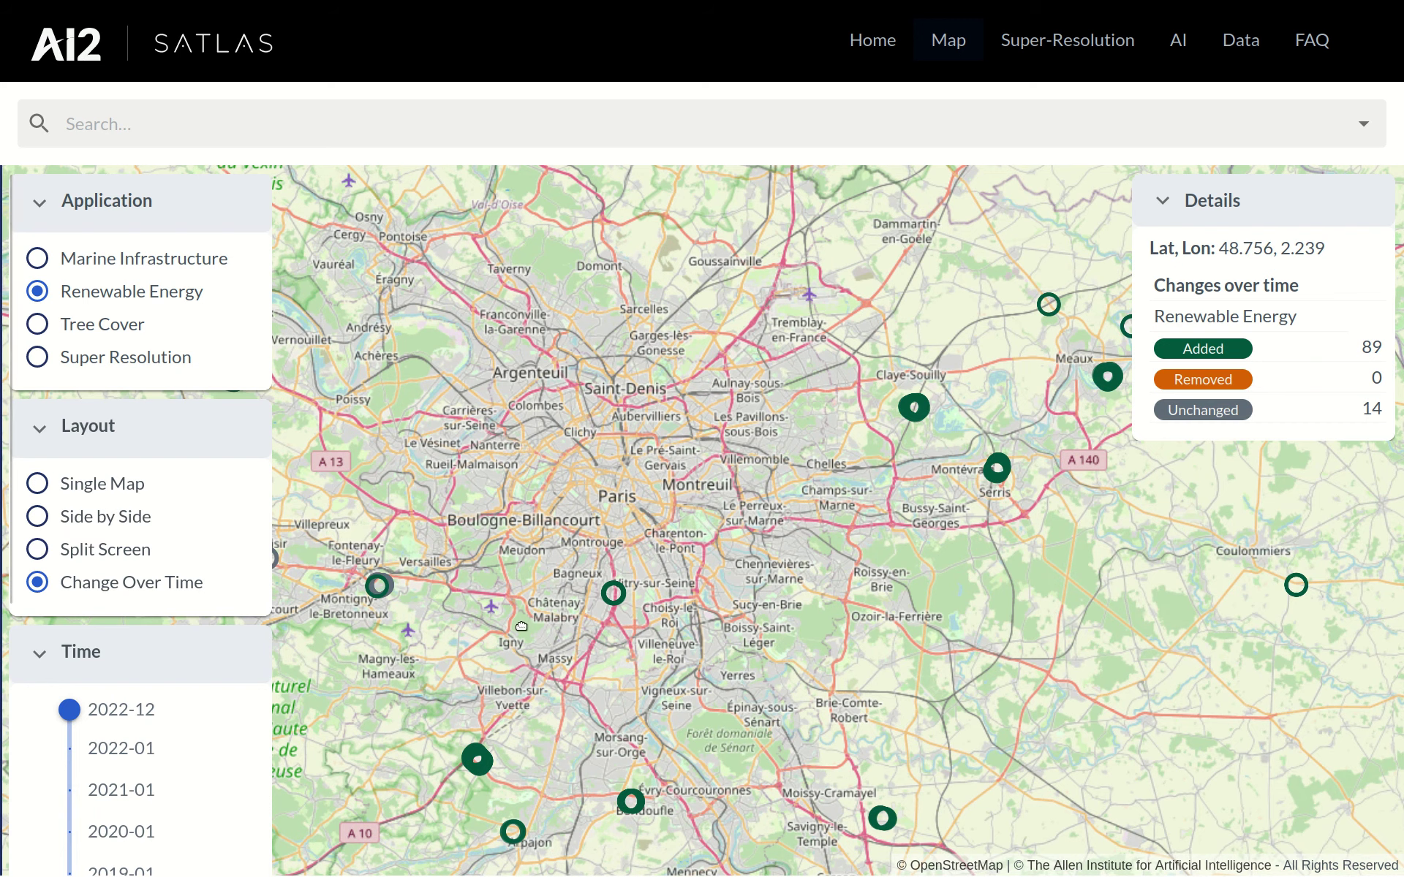
{"action": "left_click_drag", "start_coordinate": [521, 625], "coordinate": [522, 637]}
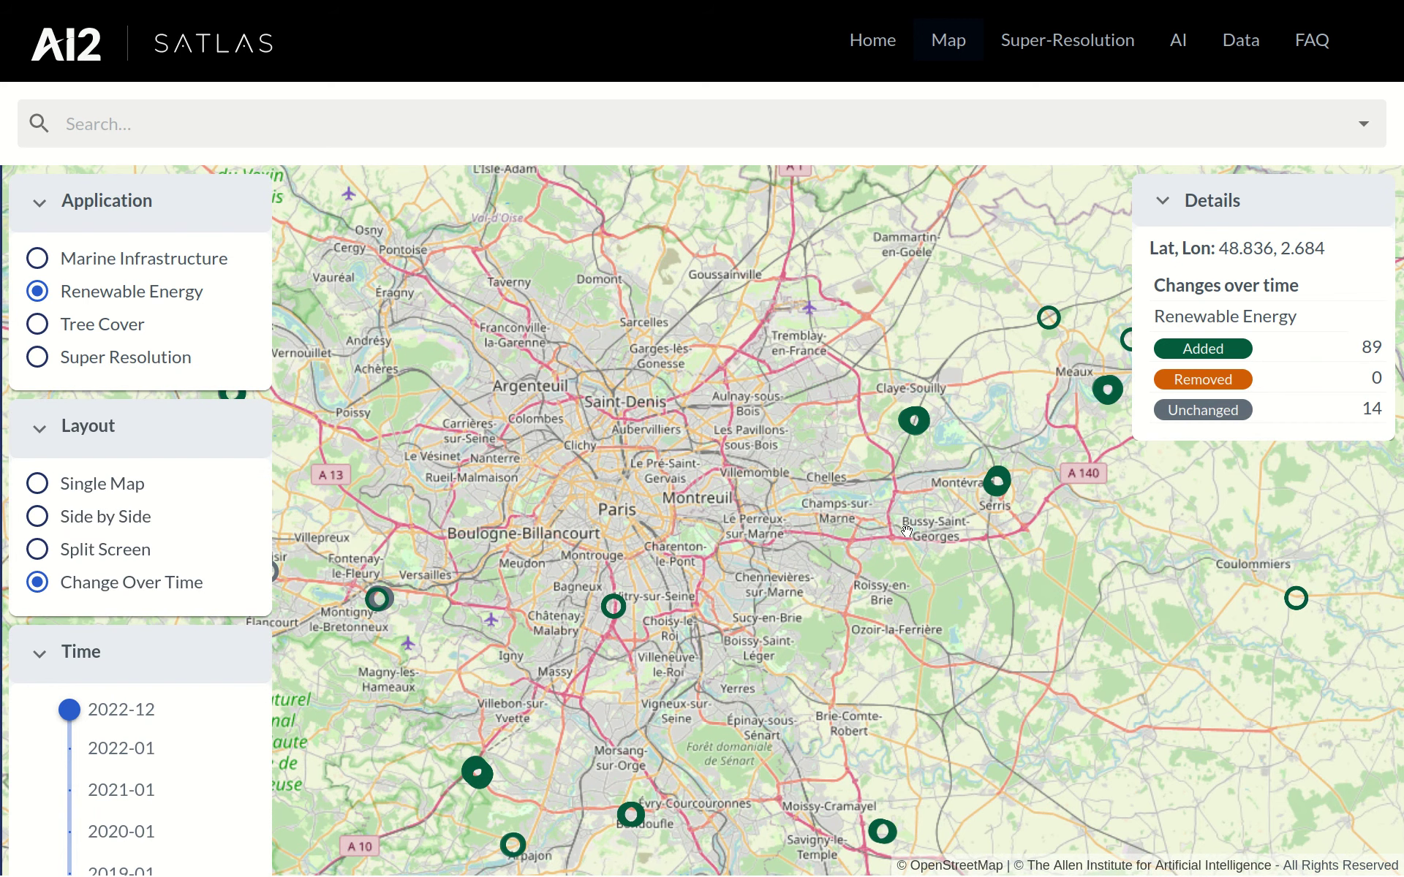
{"action": "scroll", "coordinate": [103, 658], "scroll_direction": "down", "scroll_amount": 3}
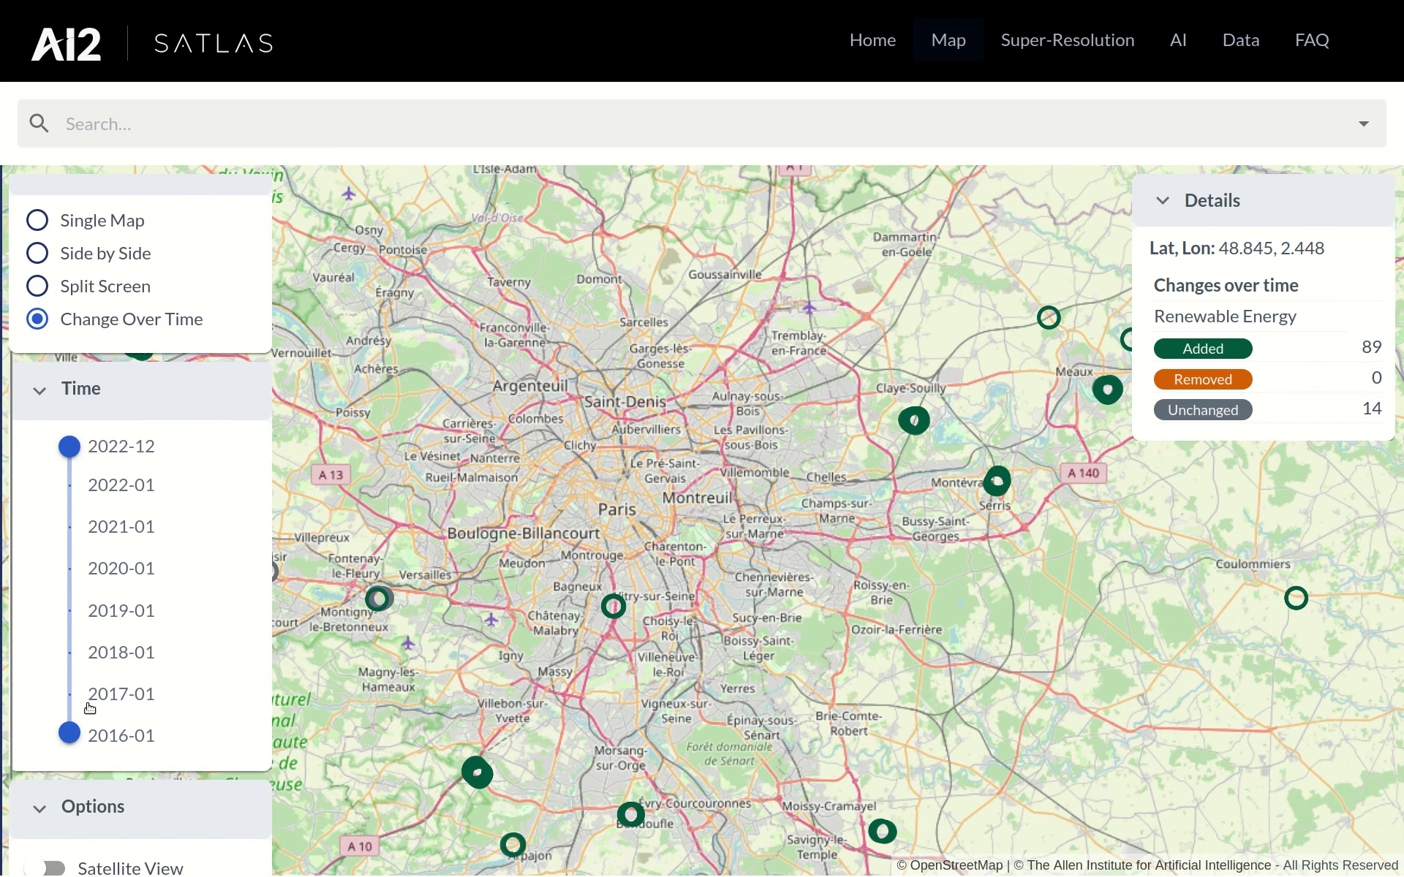
{"action": "left_click_drag", "start_coordinate": [69, 733], "coordinate": [69, 526]}
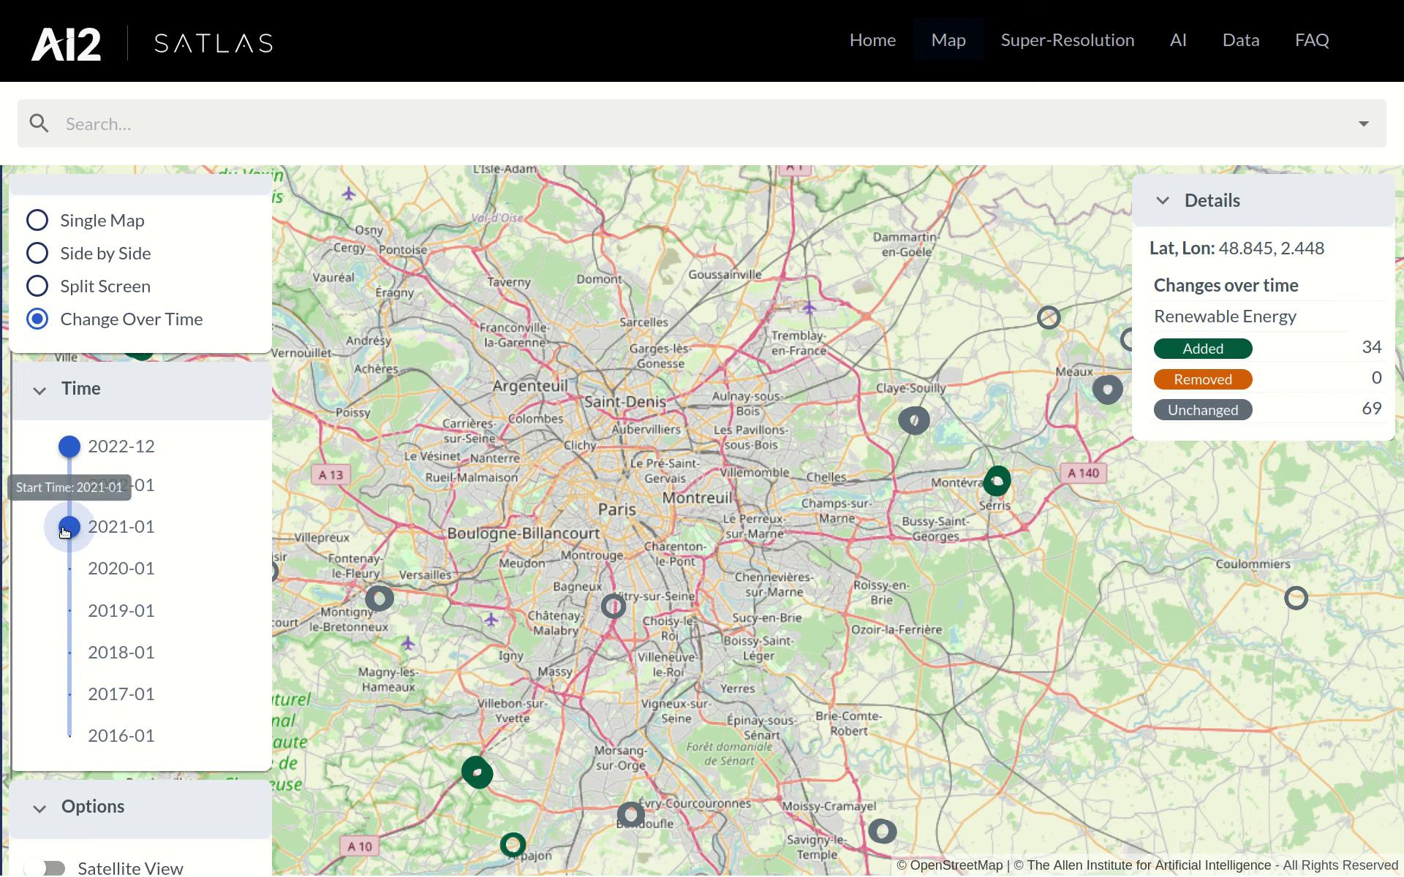
{"action": "left_click_drag", "start_coordinate": [599, 664], "coordinate": [636, 631]}
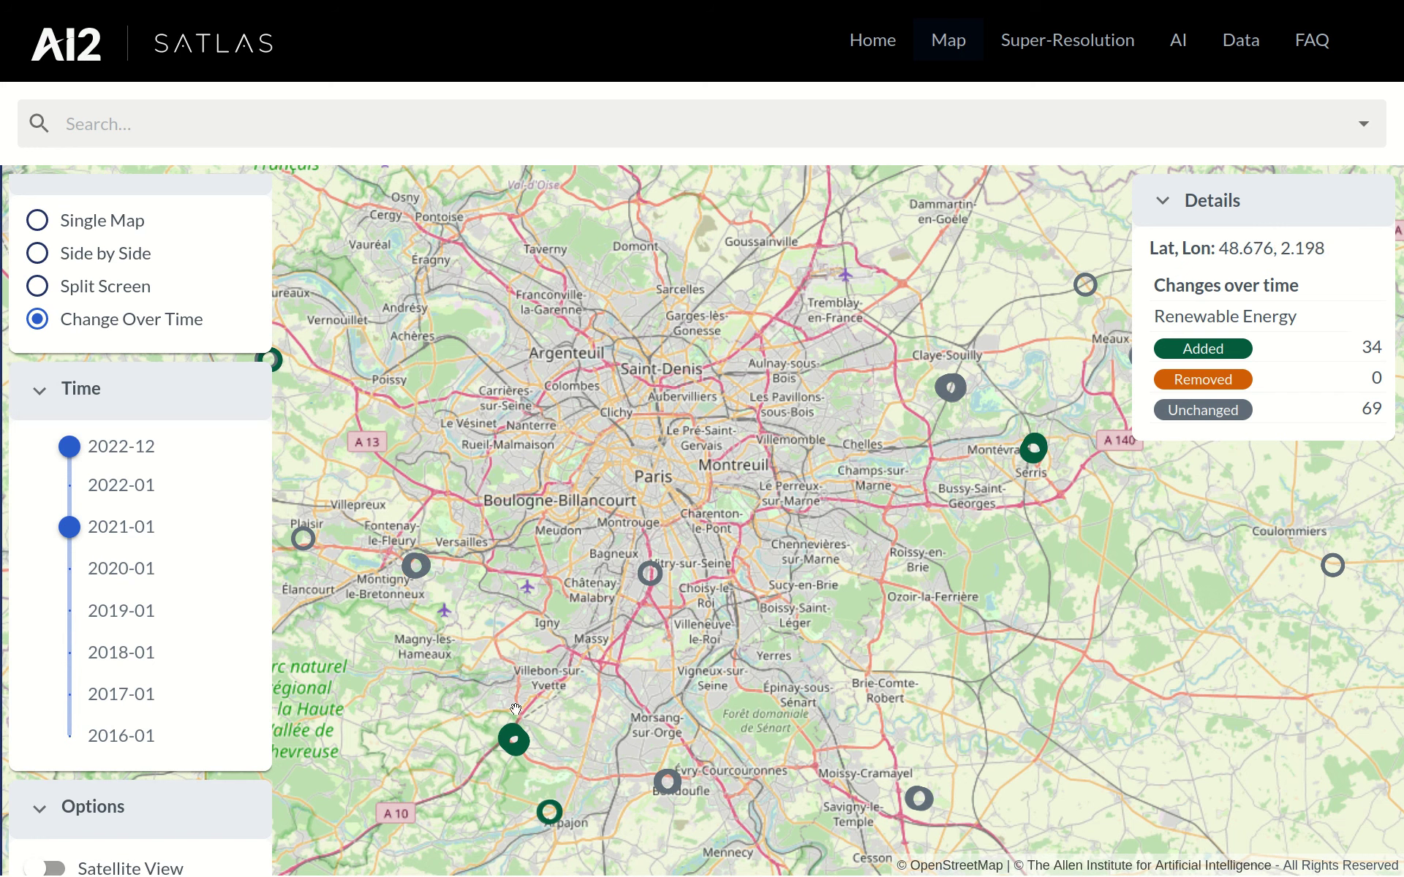
Step: Return to a single map view with satellite imagery on and solar farm annotations hidden
{"action": "scroll", "coordinate": [516, 738], "scroll_direction": "up", "scroll_amount": 5}
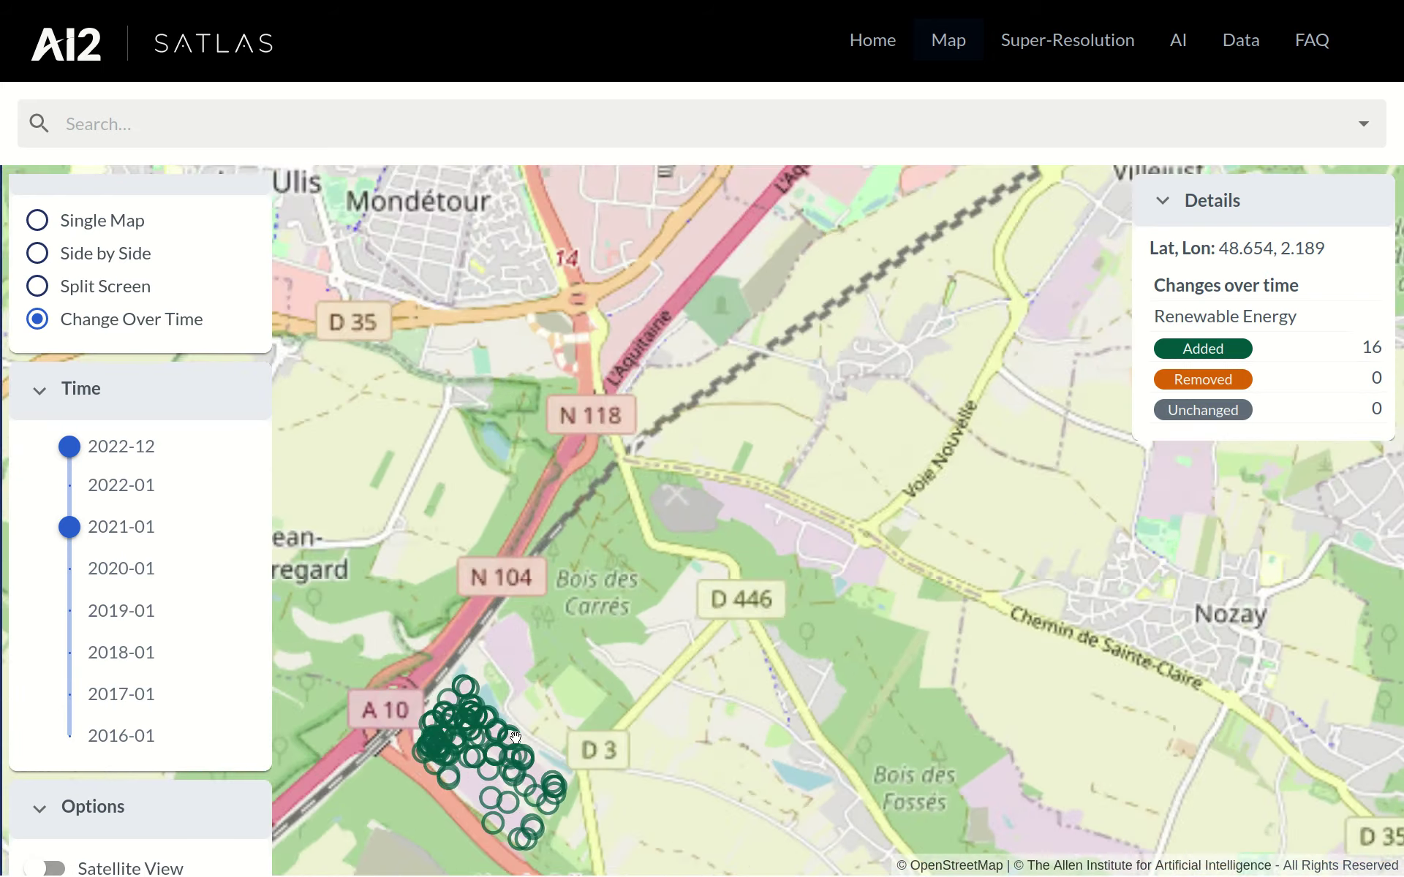
{"action": "scroll", "coordinate": [464, 700], "scroll_direction": "up", "scroll_amount": 3}
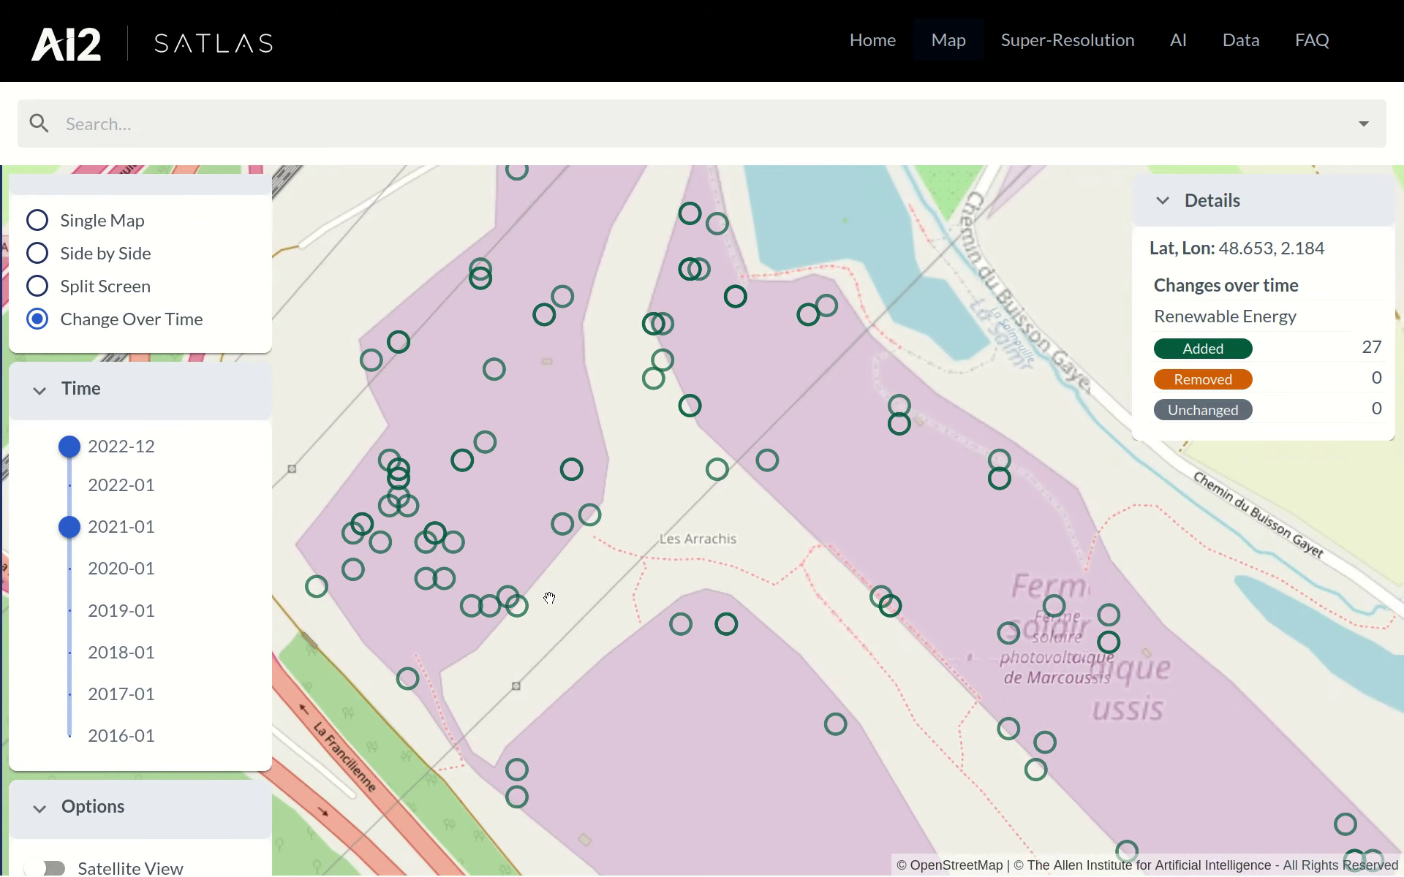
{"action": "scroll", "coordinate": [548, 589], "scroll_direction": "down", "scroll_amount": 1}
{"action": "left_click", "coordinate": [104, 235]}
{"action": "scroll", "coordinate": [106, 415], "scroll_direction": "down", "scroll_amount": 3}
{"action": "left_click", "coordinate": [100, 680]}
{"action": "left_click", "coordinate": [38, 714]}
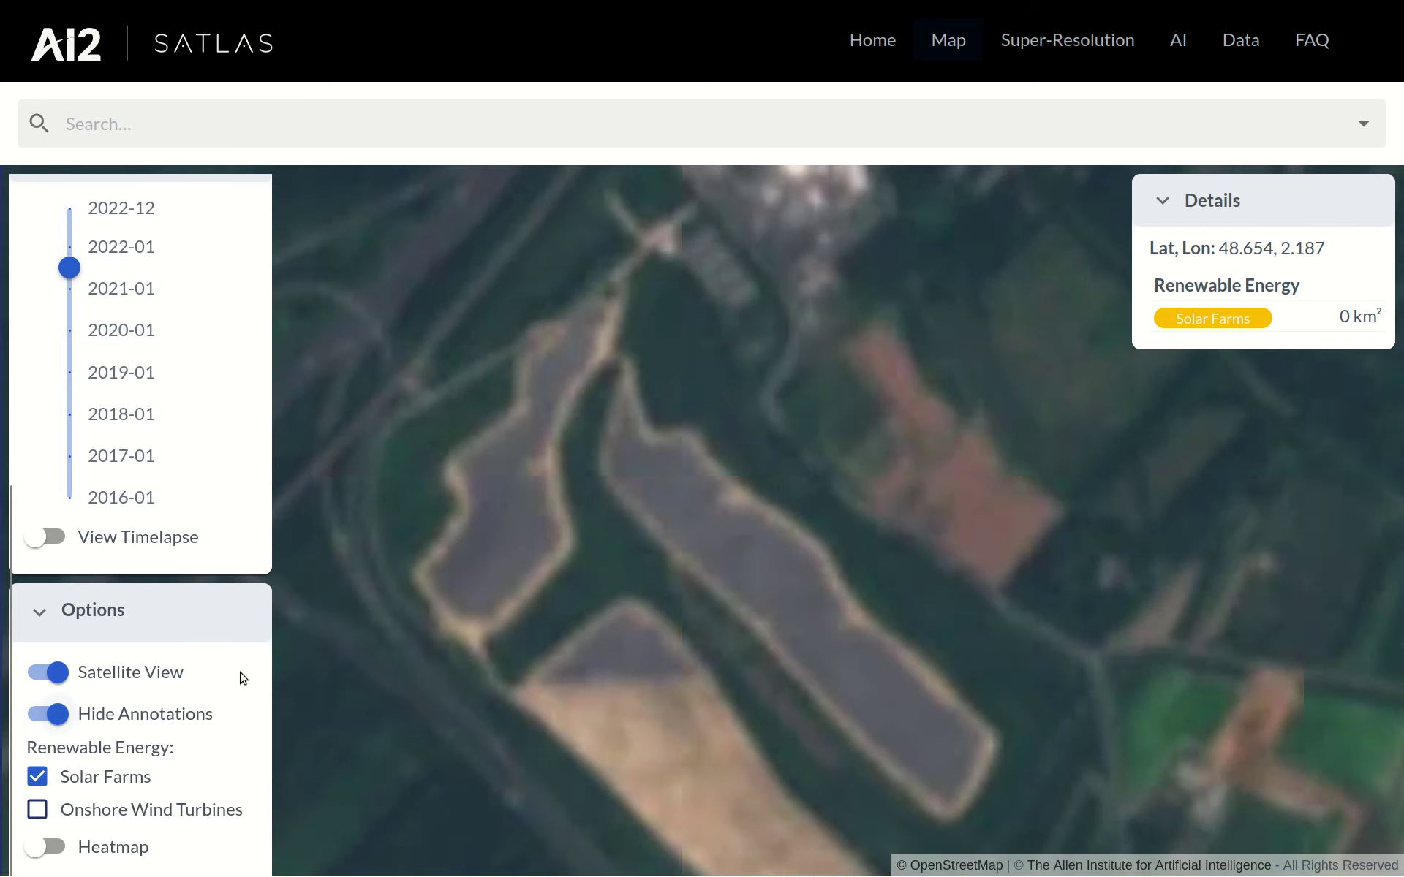
Step: Step the imagery through 2022-08, 2022-05, 2022-11 and 2022-12 across the Marcoussis solar farm
{"action": "left_click", "coordinate": [69, 223]}
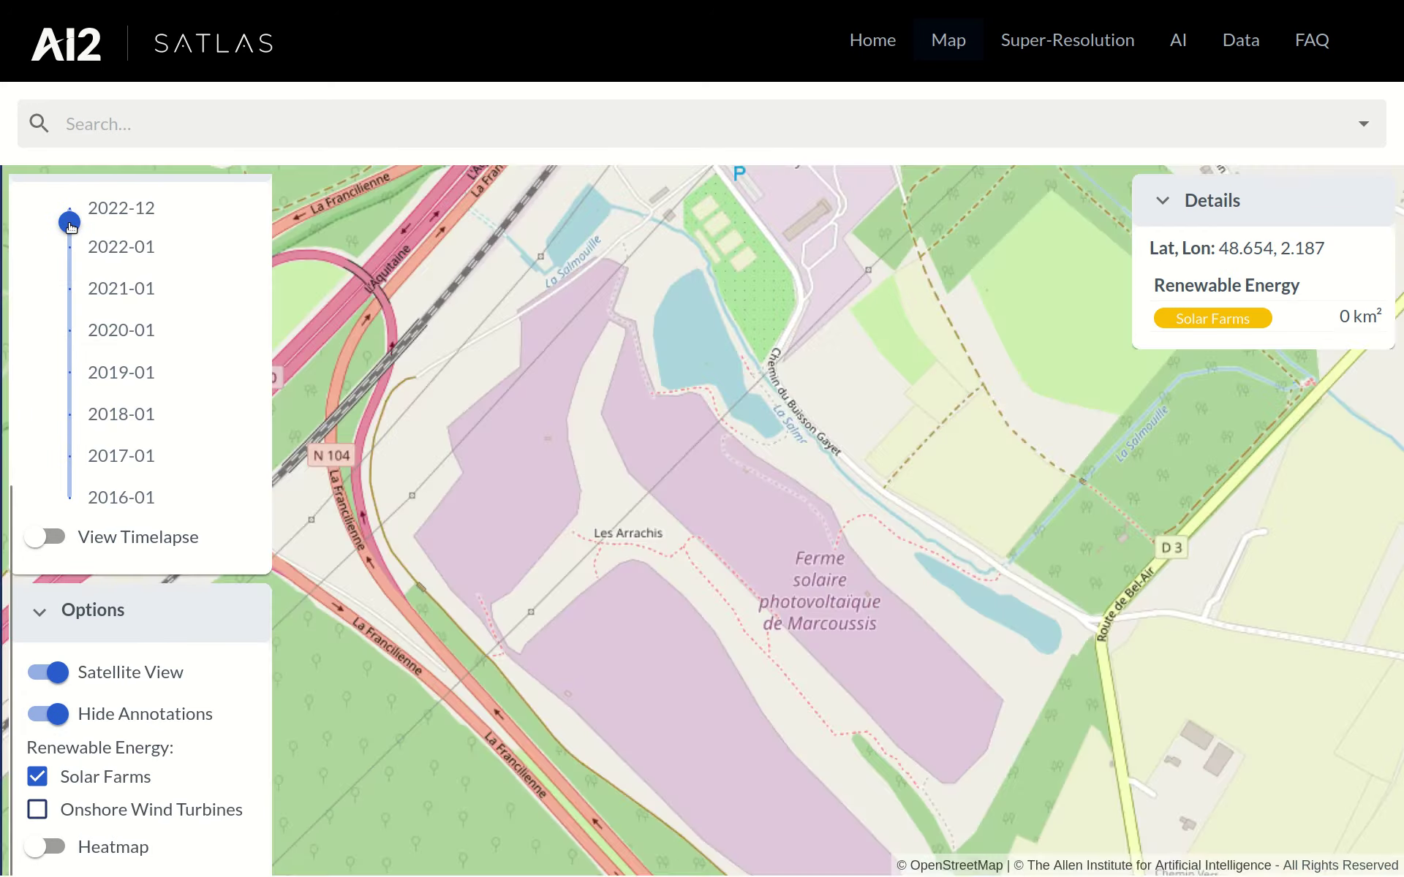
{"action": "left_click", "coordinate": [70, 235]}
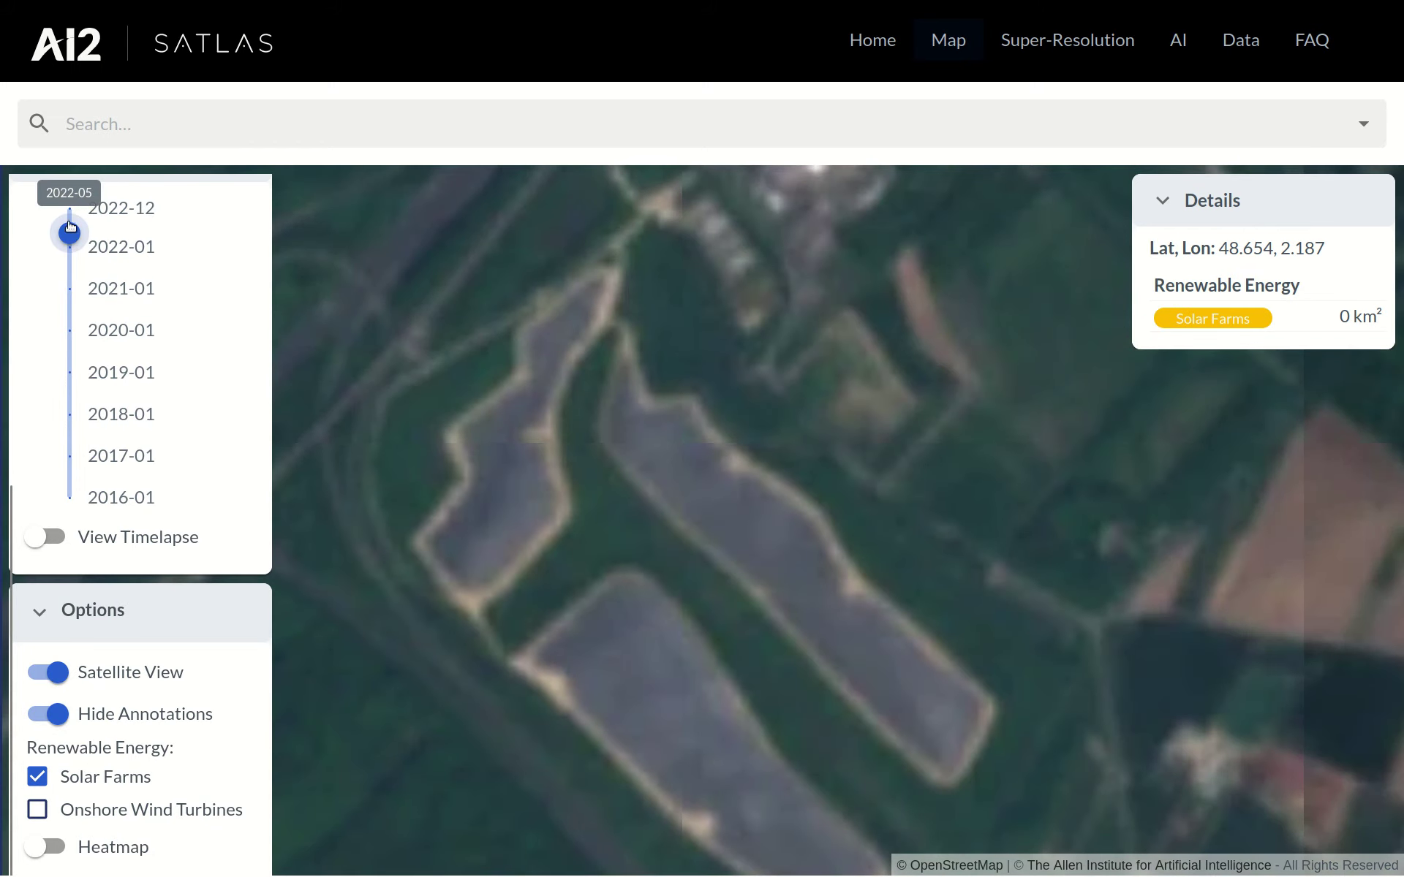
{"action": "left_click", "coordinate": [70, 217]}
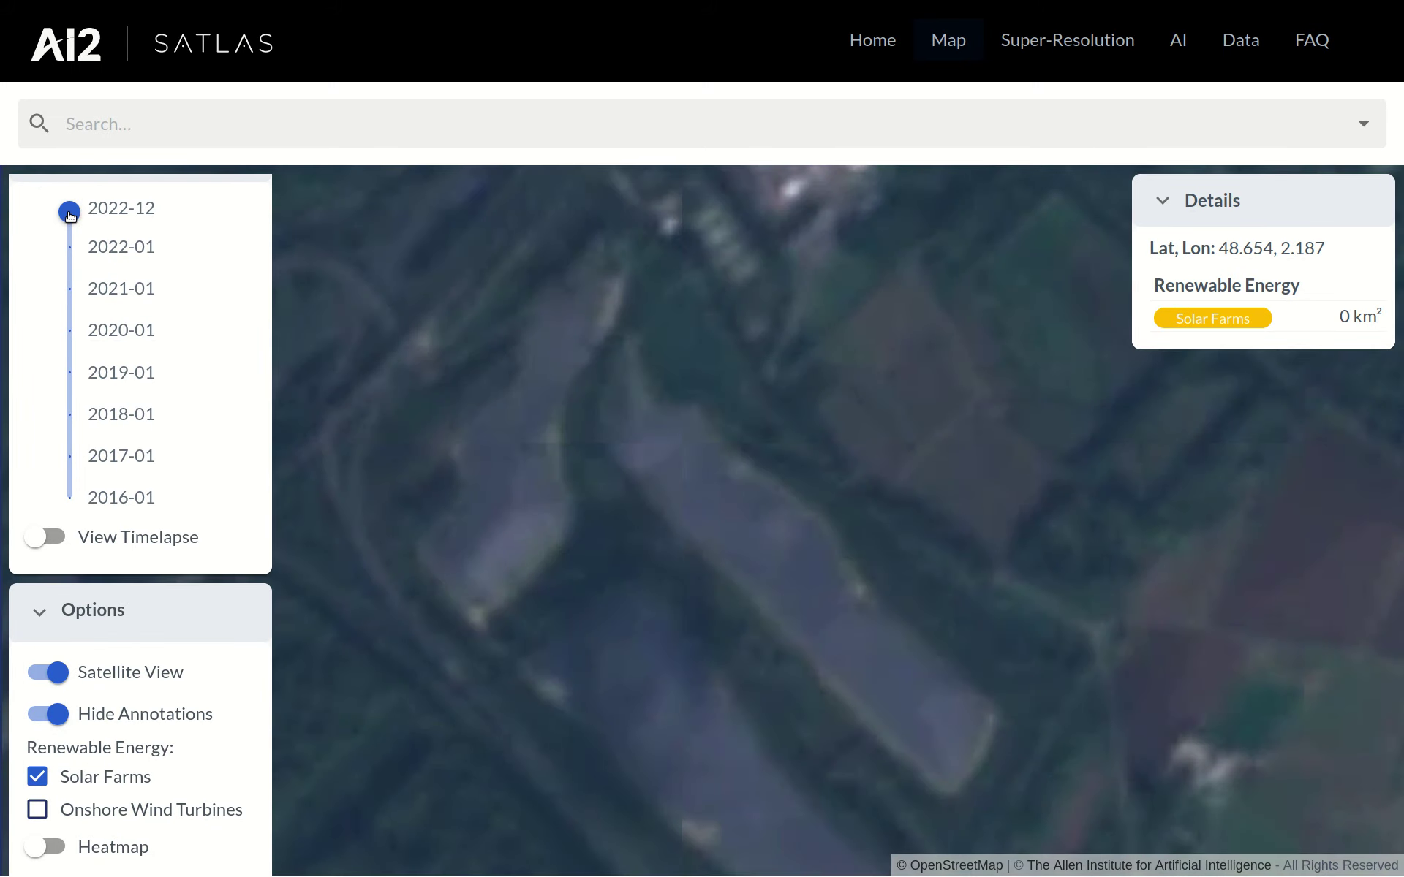
{"action": "left_click", "coordinate": [69, 208]}
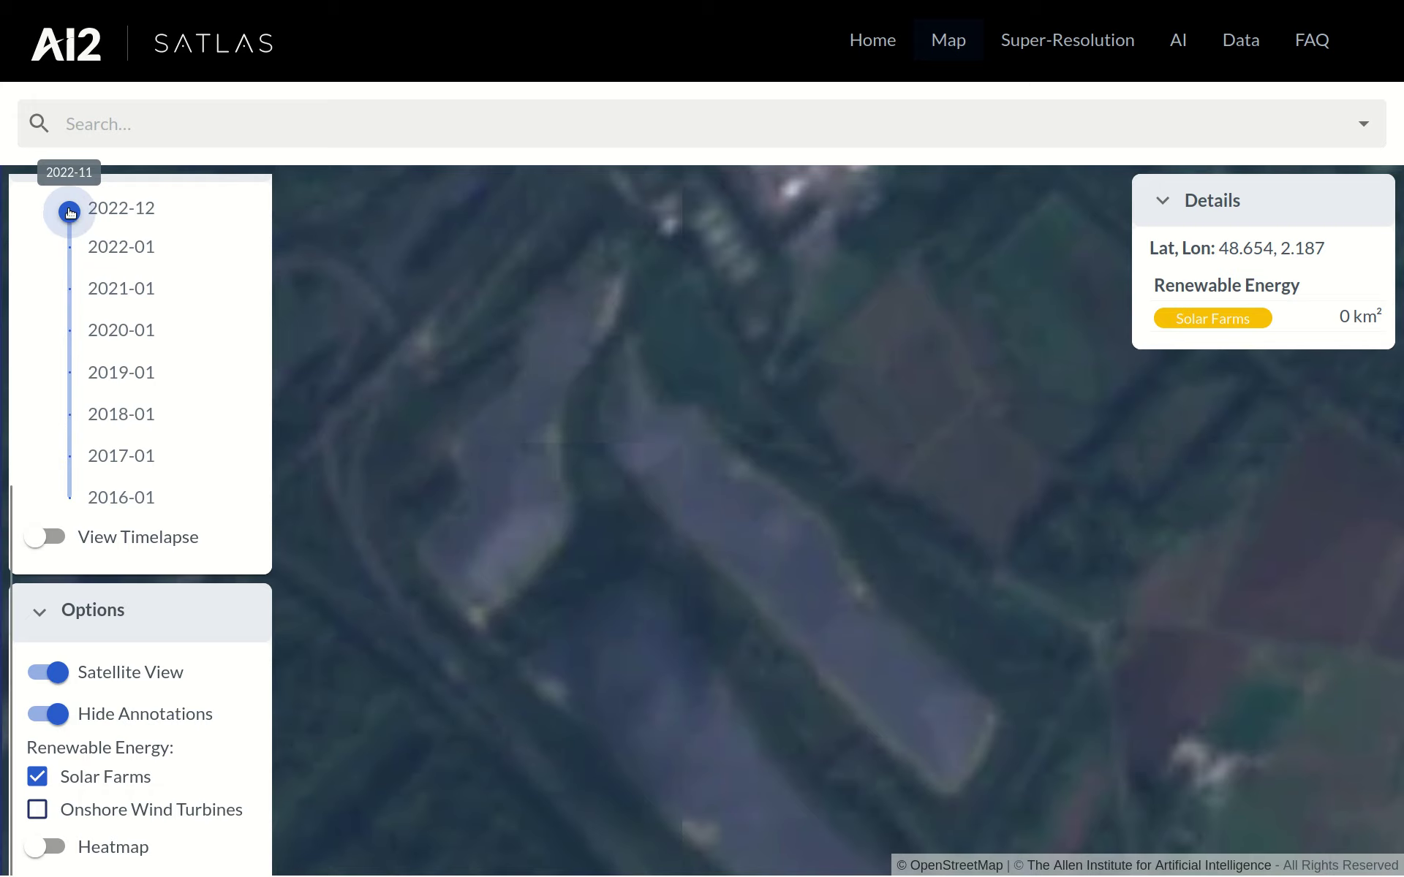
{"action": "left_click", "coordinate": [70, 227]}
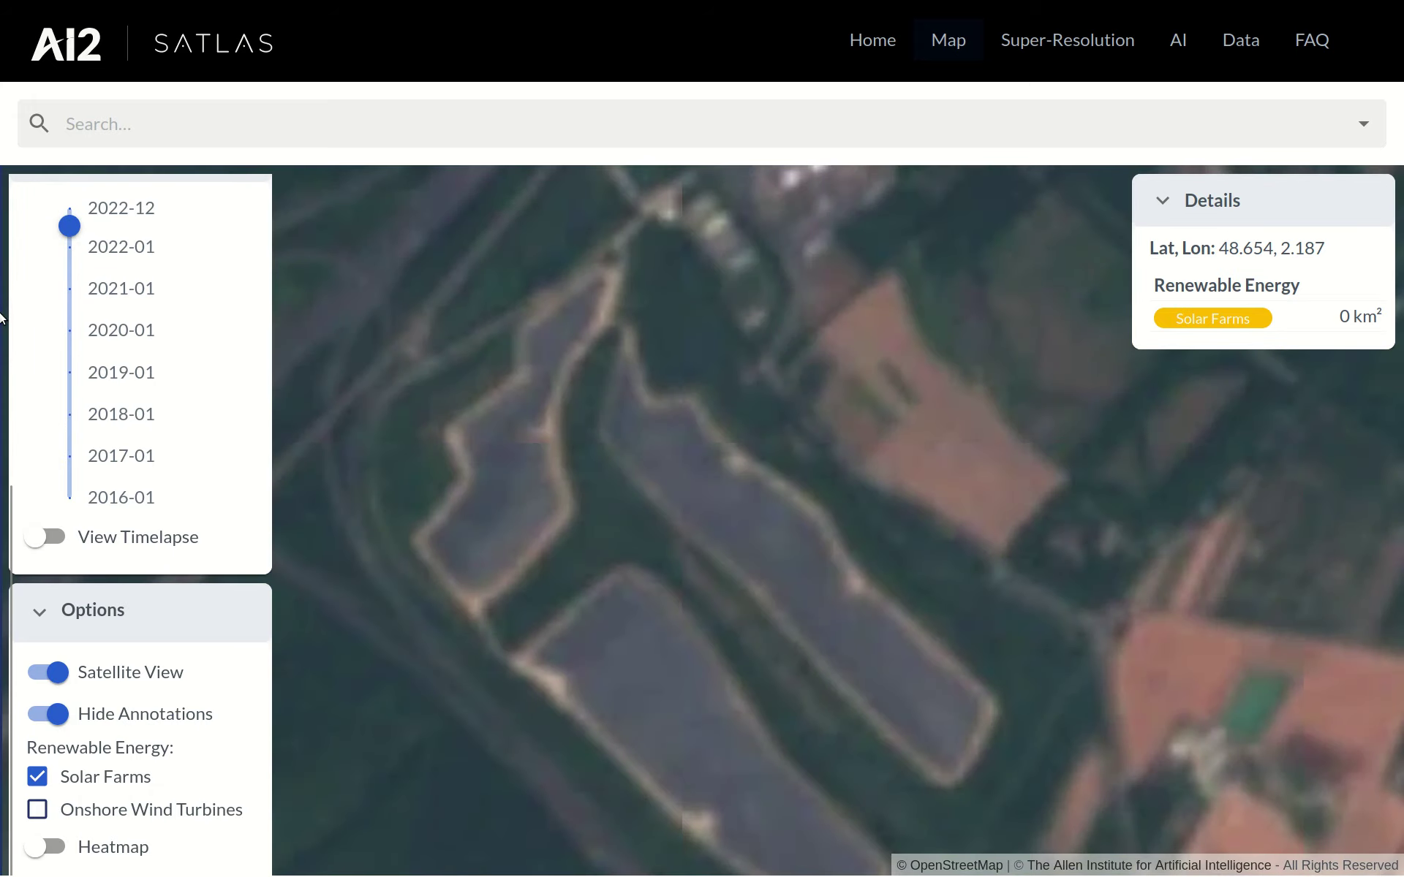
{"action": "left_click_drag", "start_coordinate": [460, 485], "coordinate": [569, 476]}
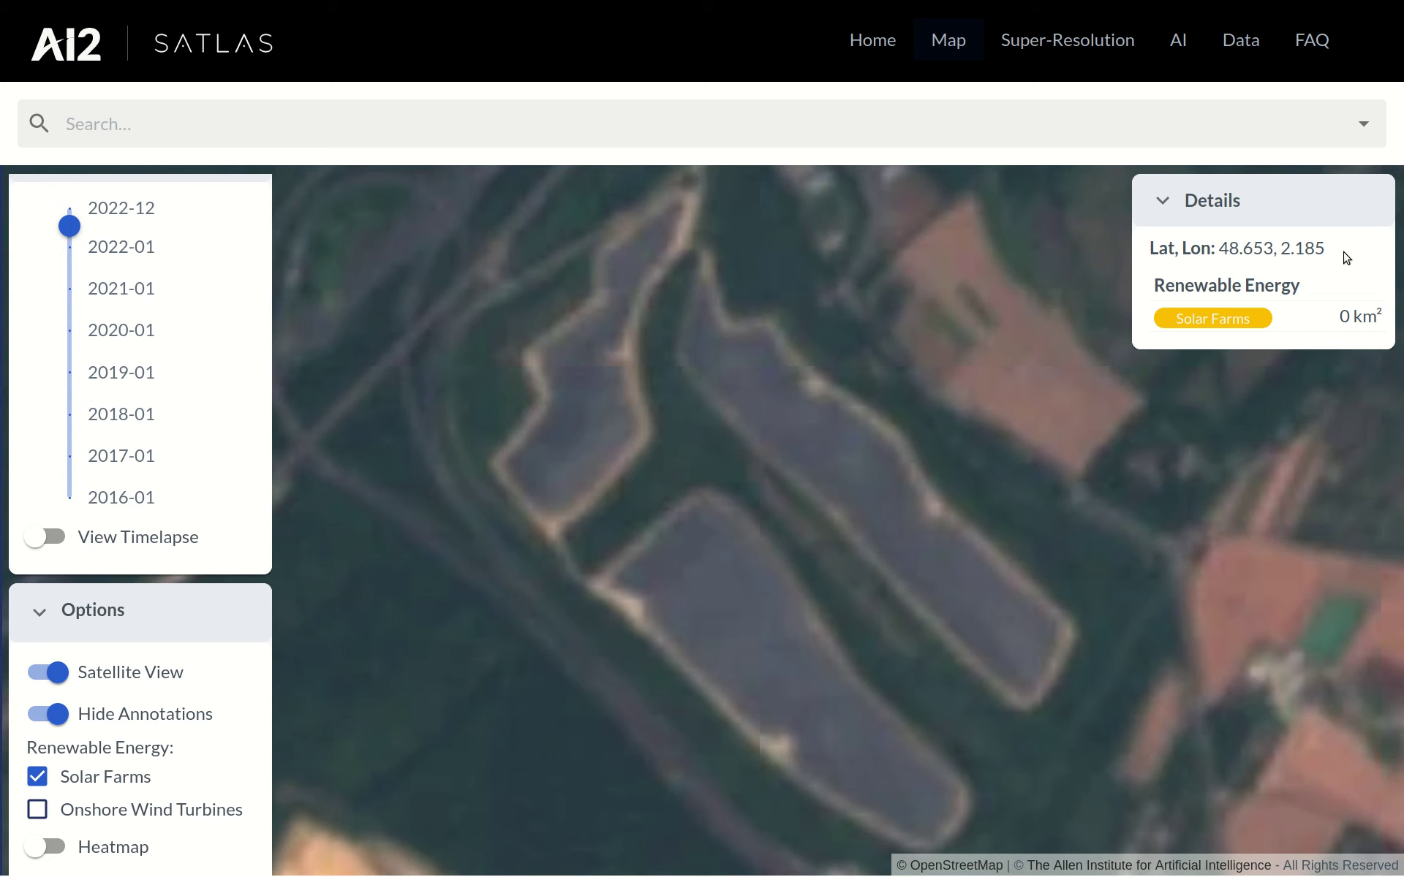
Step: View the site in 2020-01 and 2021-01, return to 2022-01, and select the 48.653, 2.185 coordinates
{"action": "left_click", "coordinate": [70, 330]}
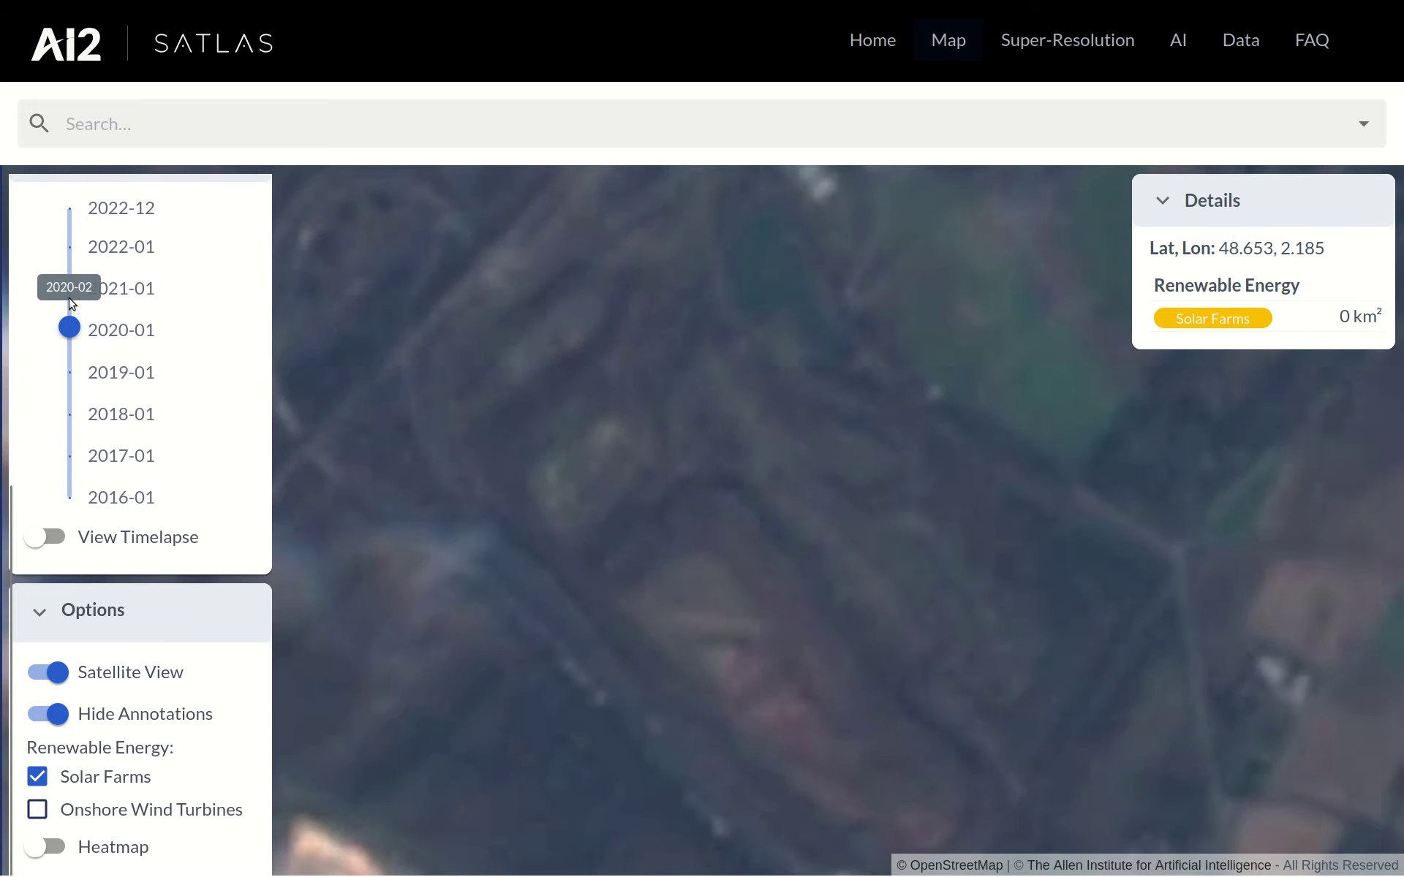
{"action": "left_click", "coordinate": [70, 288]}
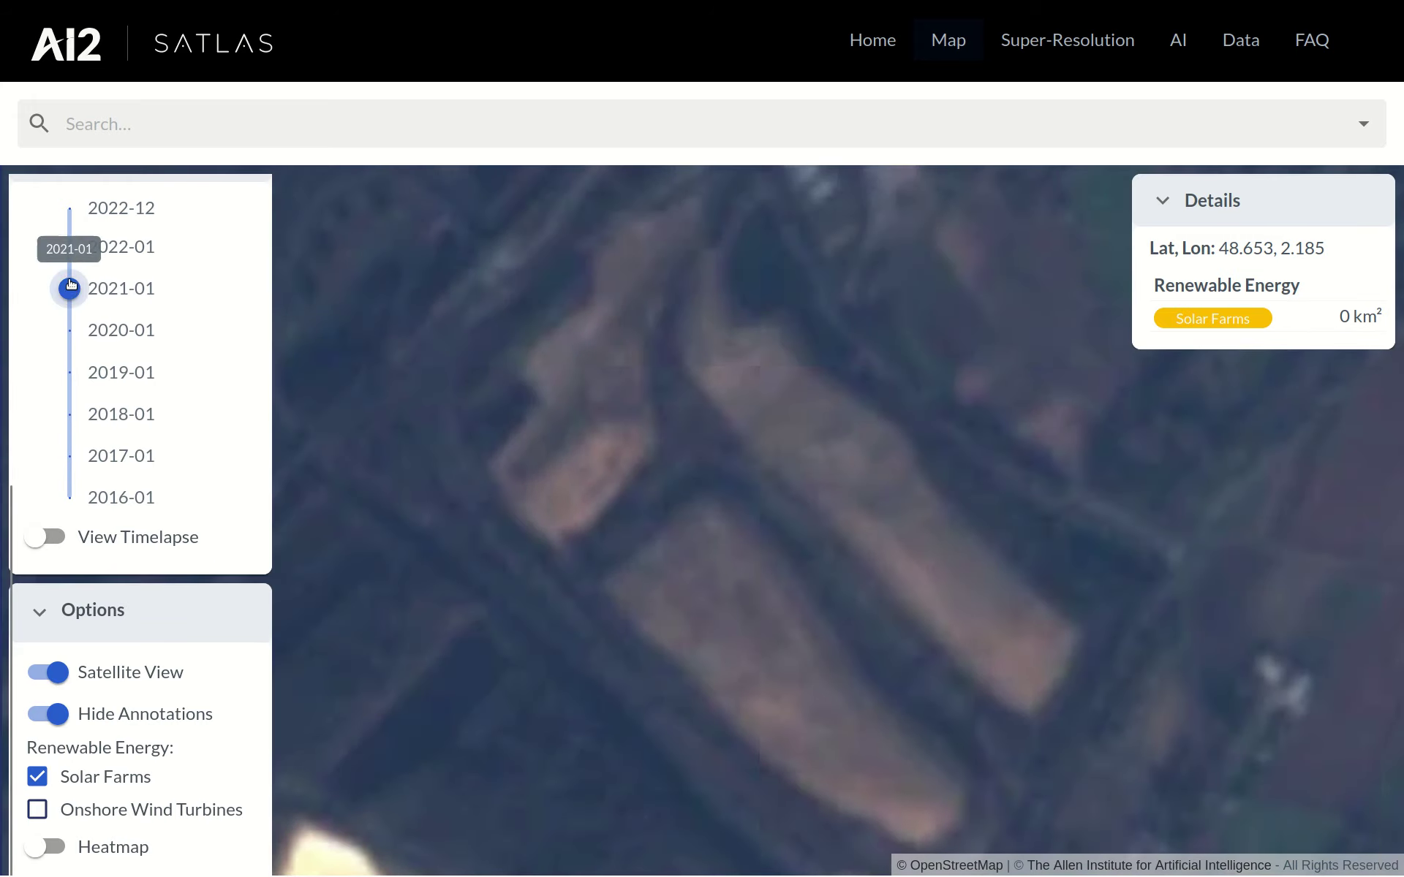
{"action": "left_click", "coordinate": [70, 281]}
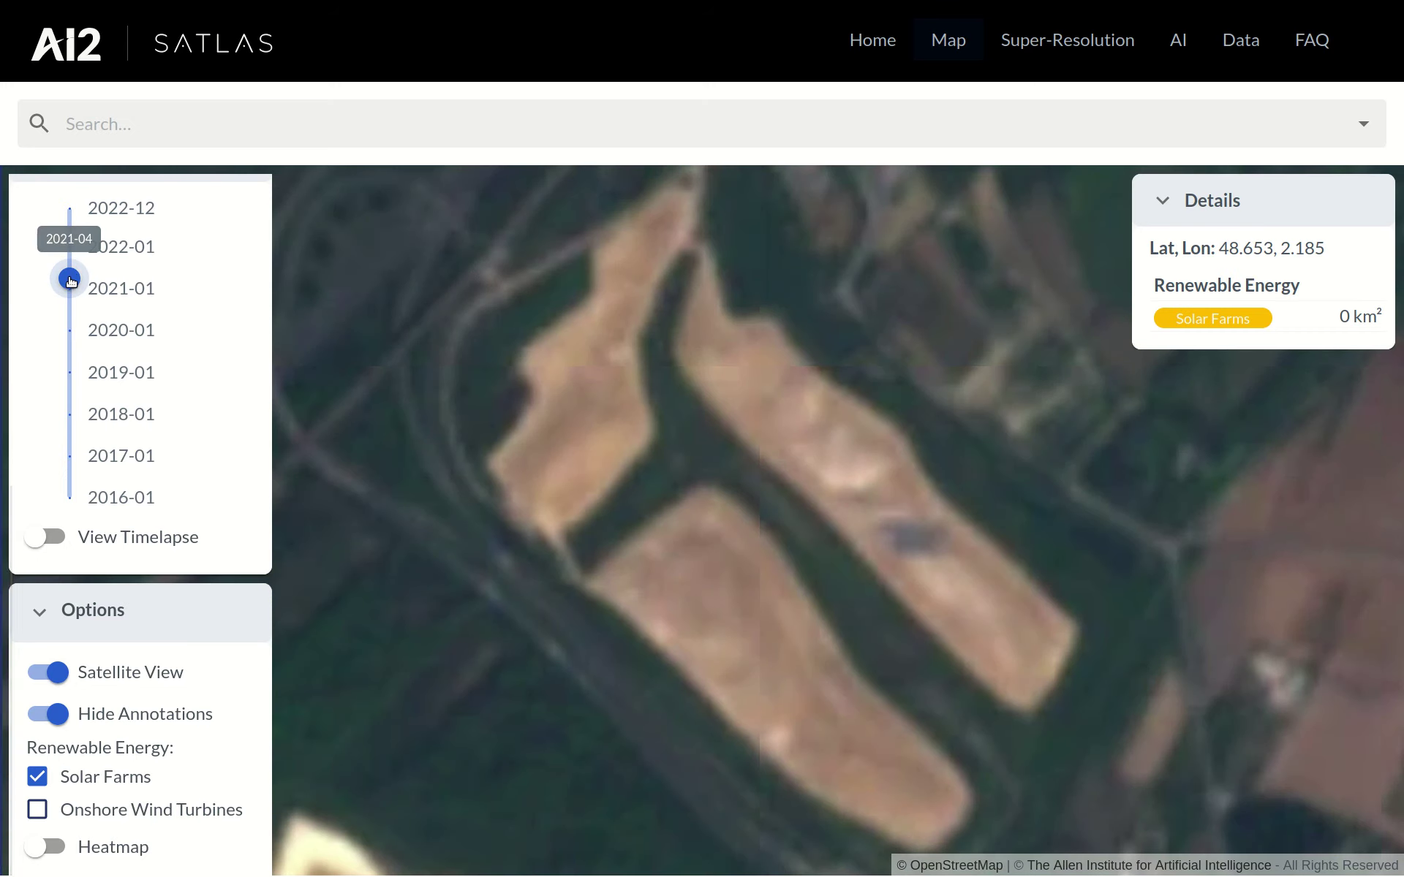
{"action": "left_click", "coordinate": [71, 274]}
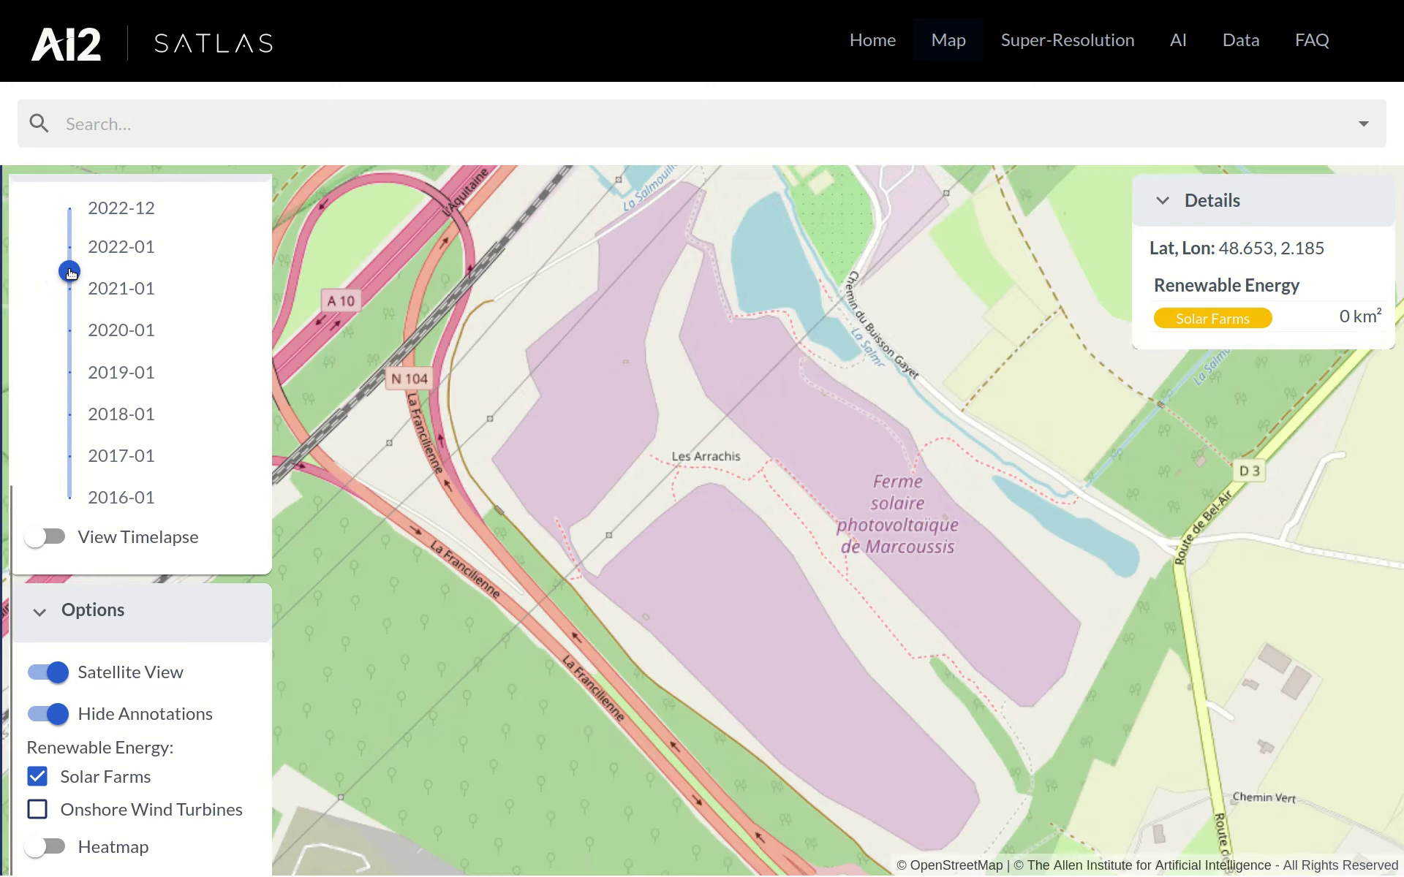
{"action": "left_click", "coordinate": [71, 261]}
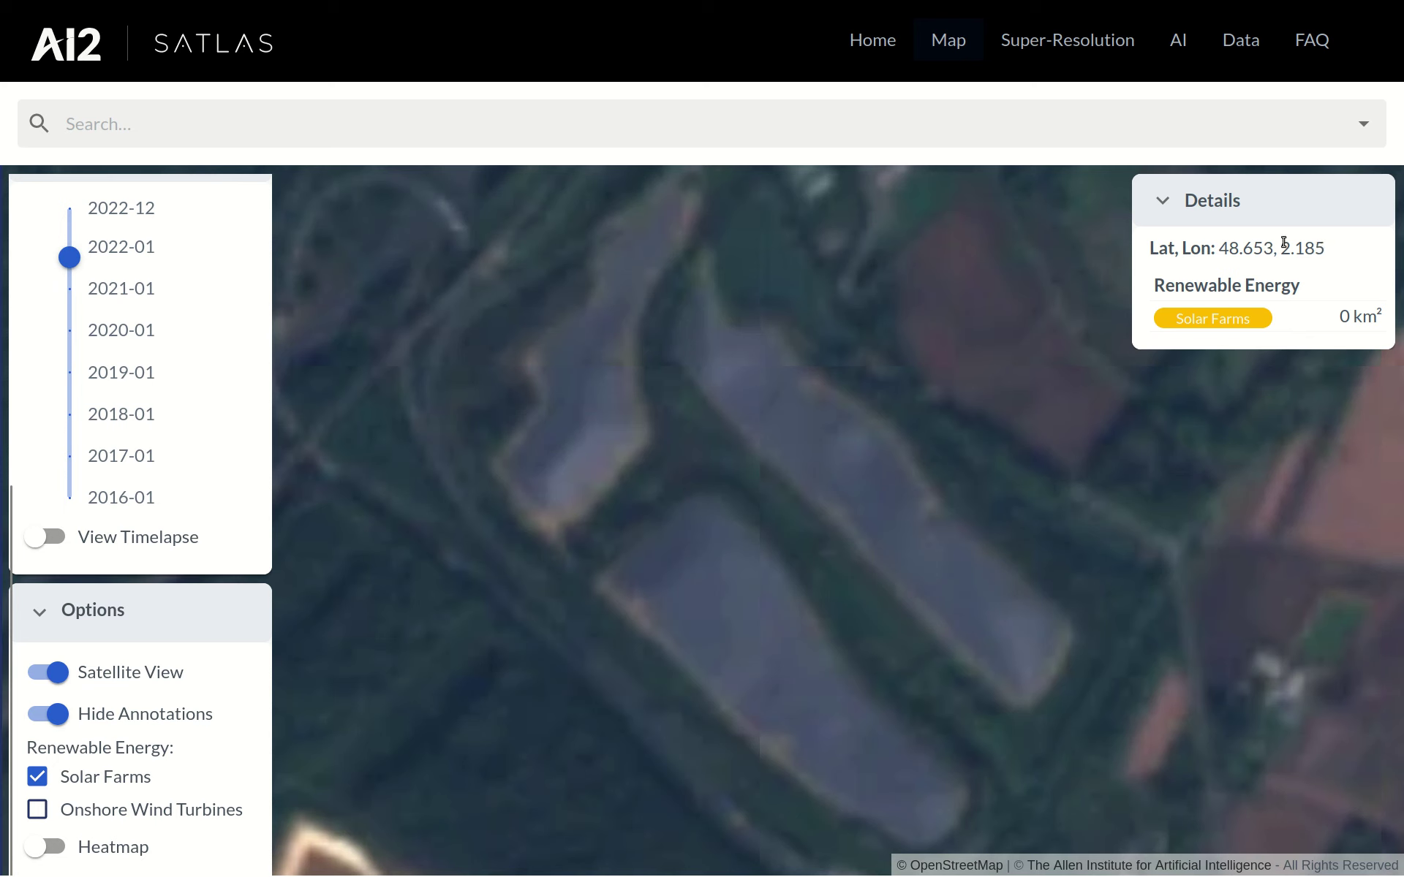
{"action": "left_click_drag", "start_coordinate": [1327, 251], "coordinate": [1221, 252]}
{"action": "key", "text": "ctrl+c"}
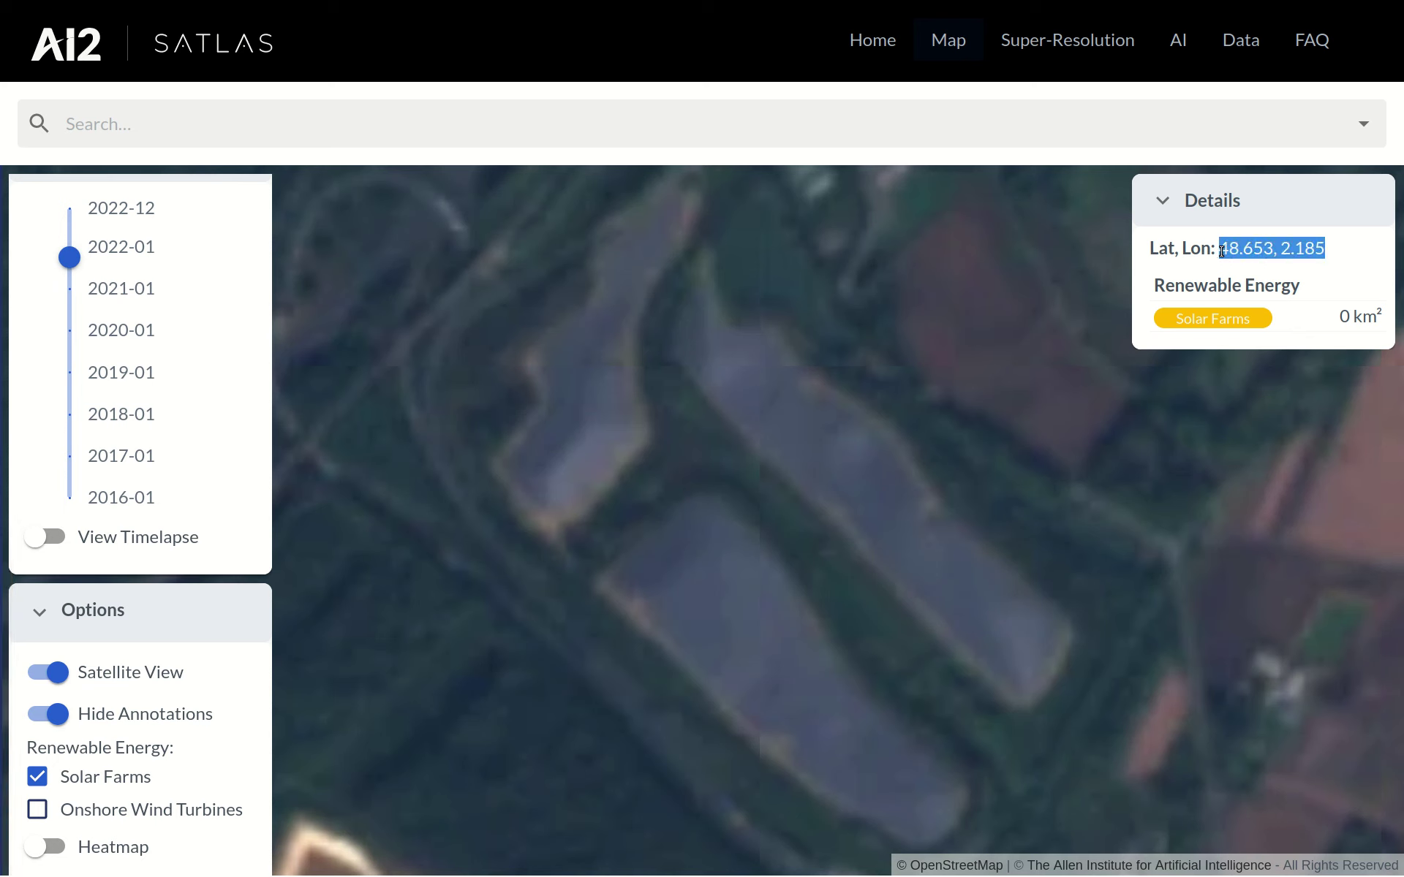
Step: Search the coordinates 48.653, 2.185 in Google Maps and frame the solar site
{"action": "key", "text": "alt+Tab"}
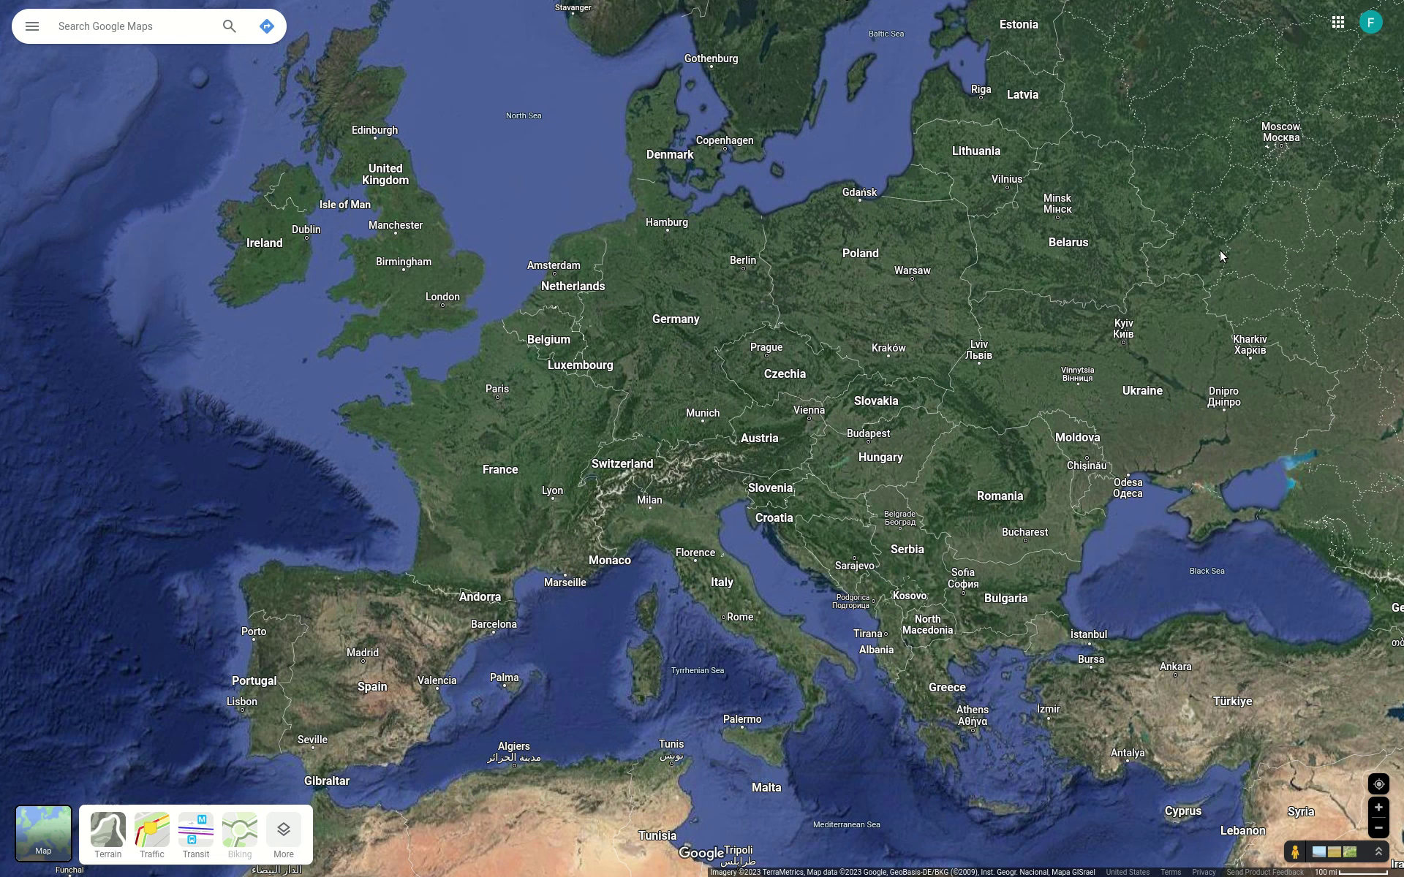
{"action": "left_click", "coordinate": [154, 26]}
{"action": "key", "text": "ctrl+v"}
{"action": "key", "text": "Return"}
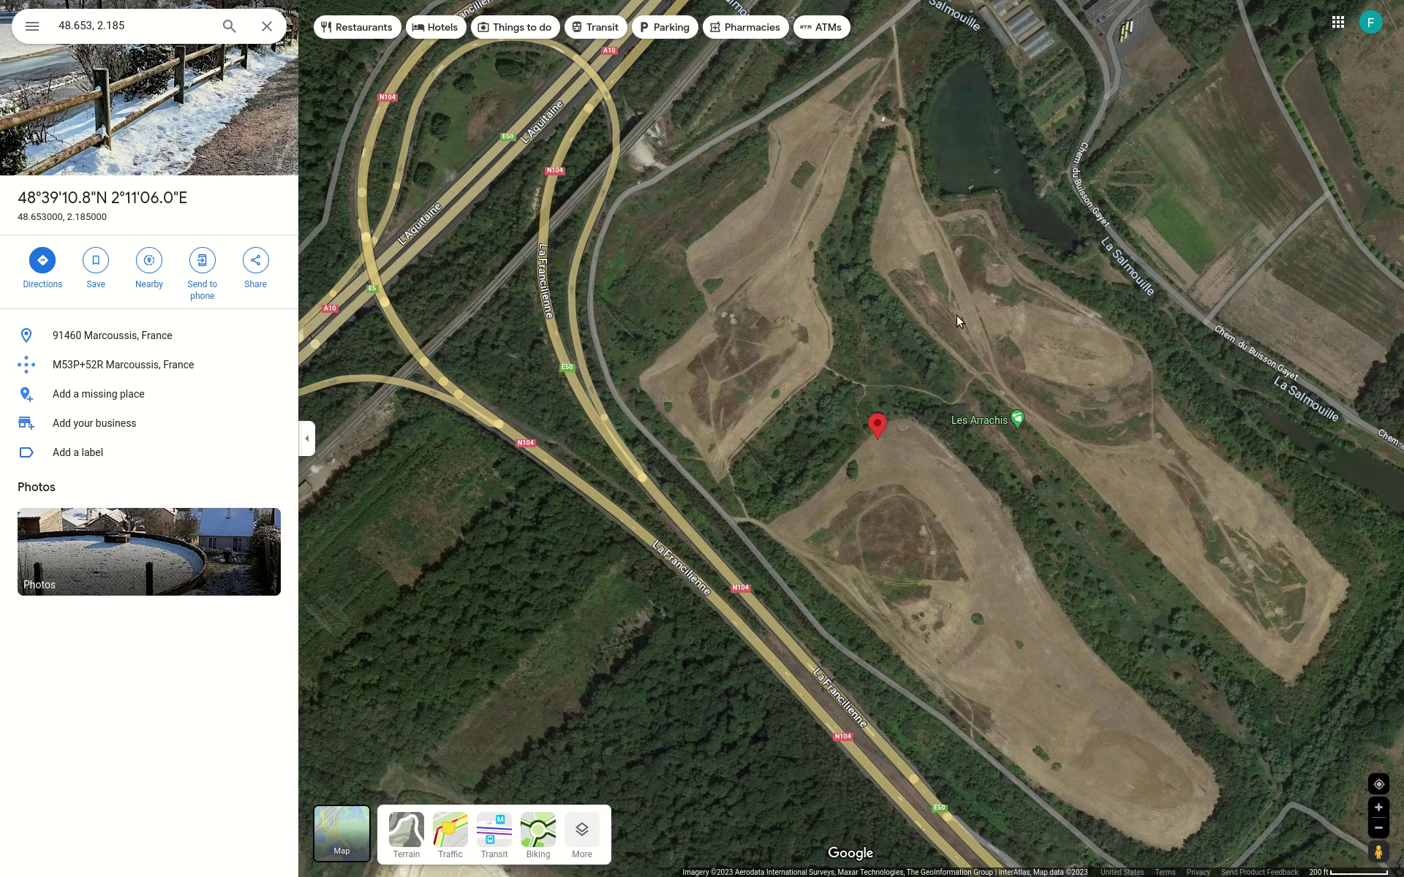
{"action": "left_click_drag", "start_coordinate": [956, 314], "coordinate": [853, 337]}
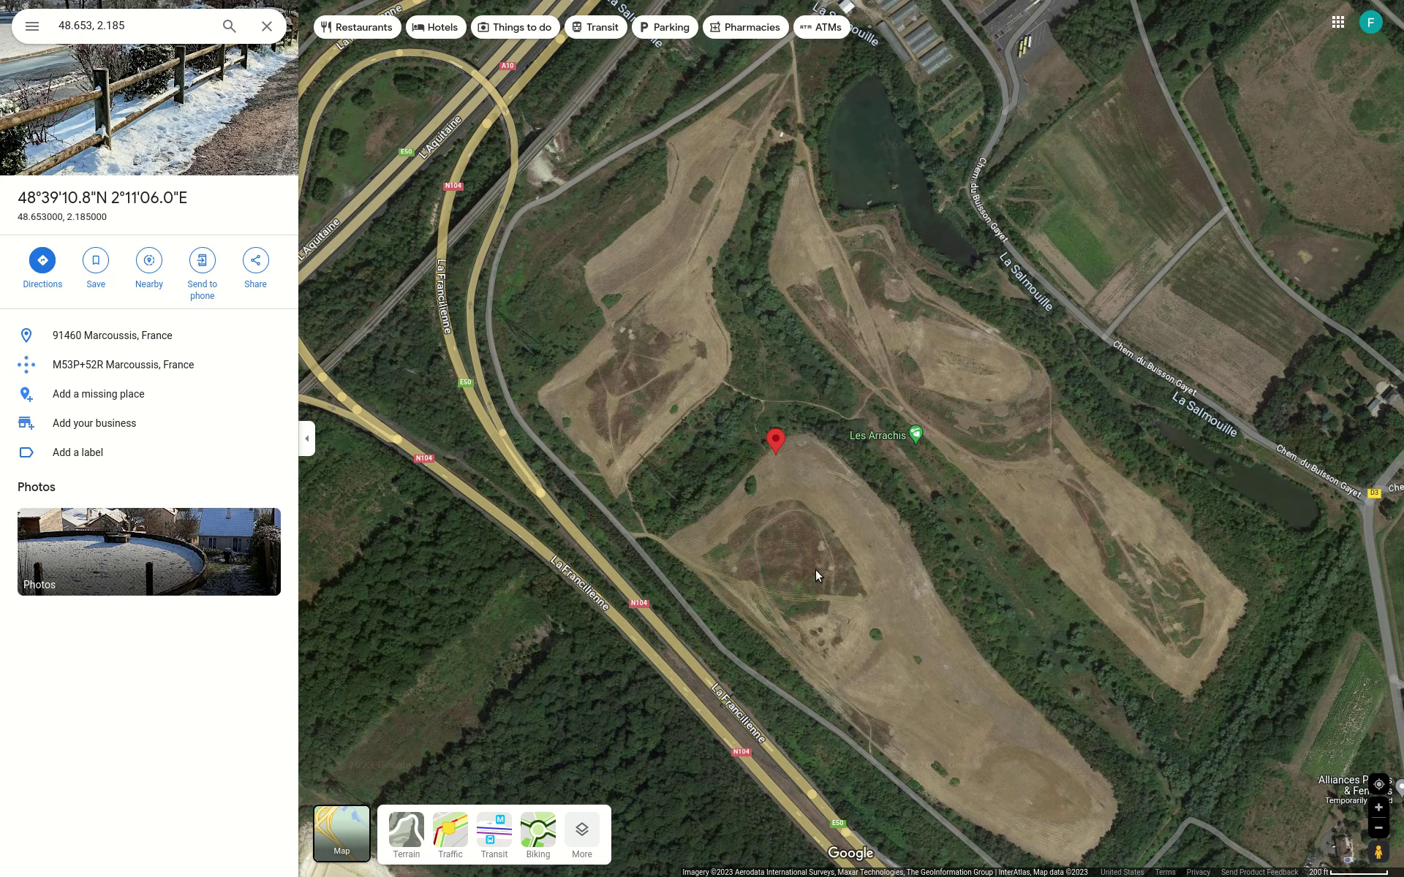
Step: Set Satlas to 2021-01 and compare its bare fields against Google Maps
{"action": "key", "text": "ctrl+Tab"}
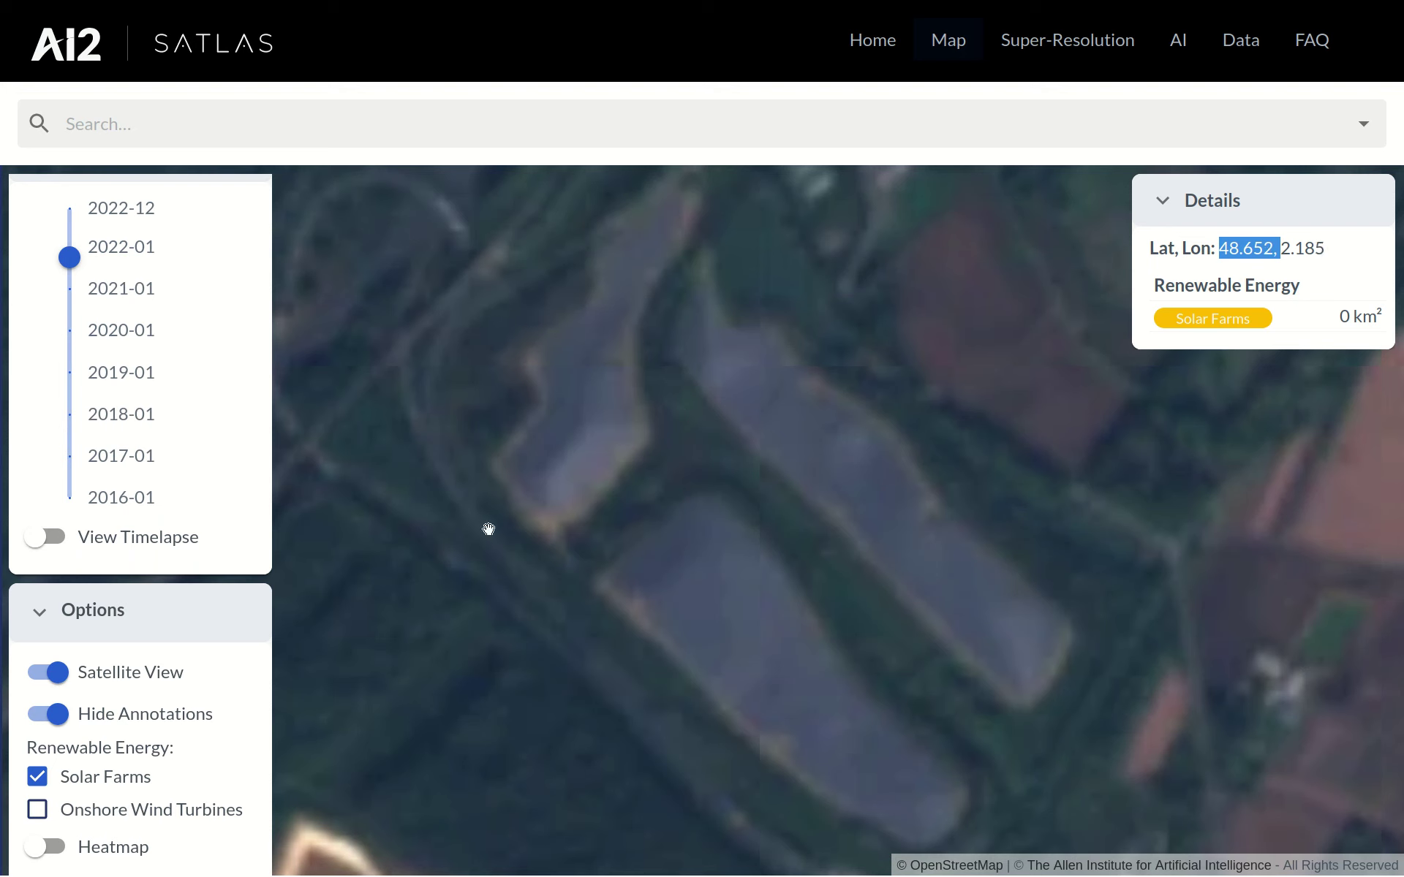
{"action": "left_click", "coordinate": [69, 287]}
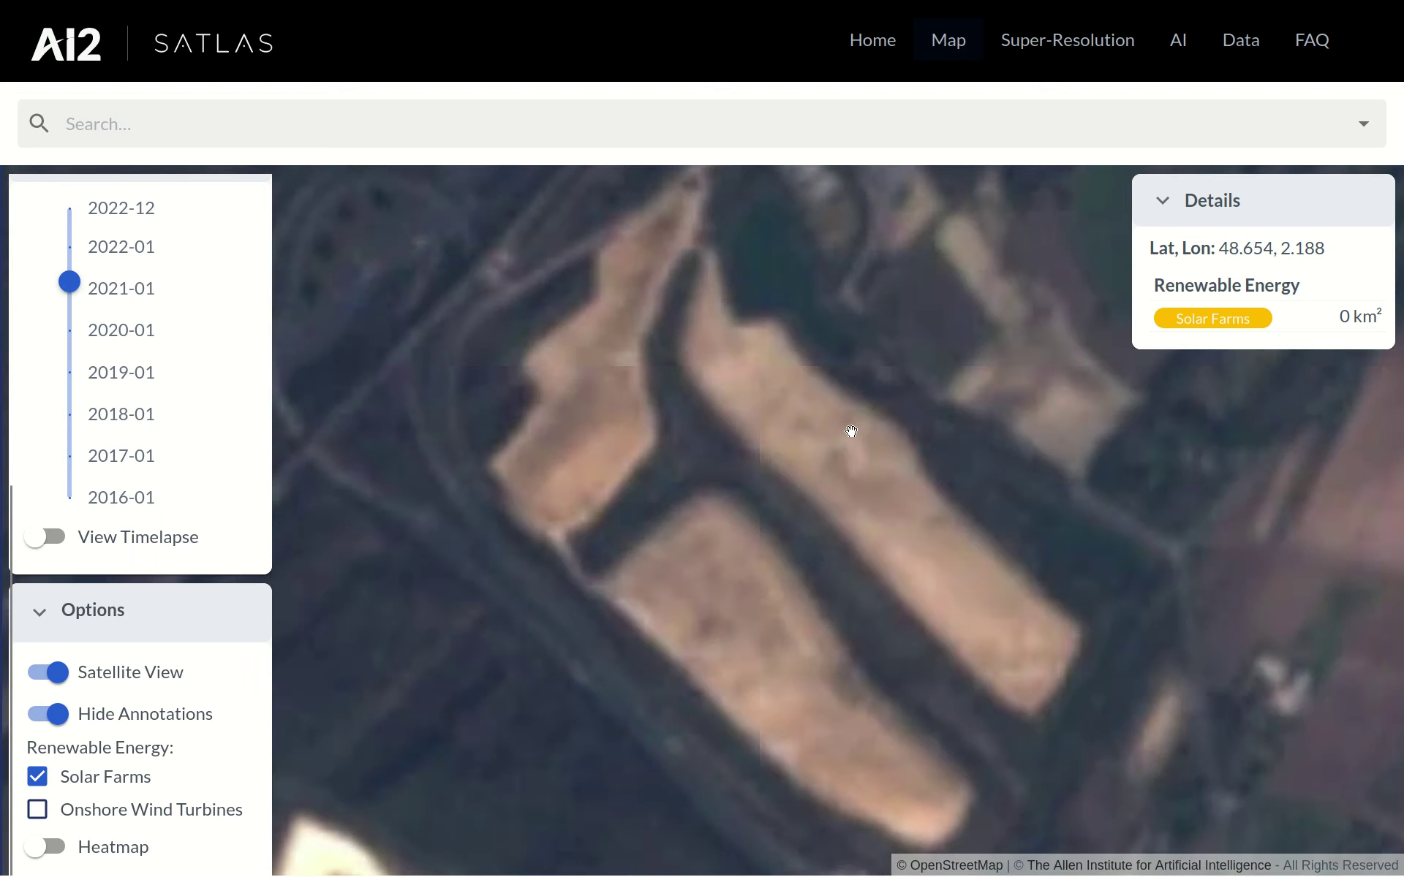
{"action": "key", "text": "ctrl+Tab"}
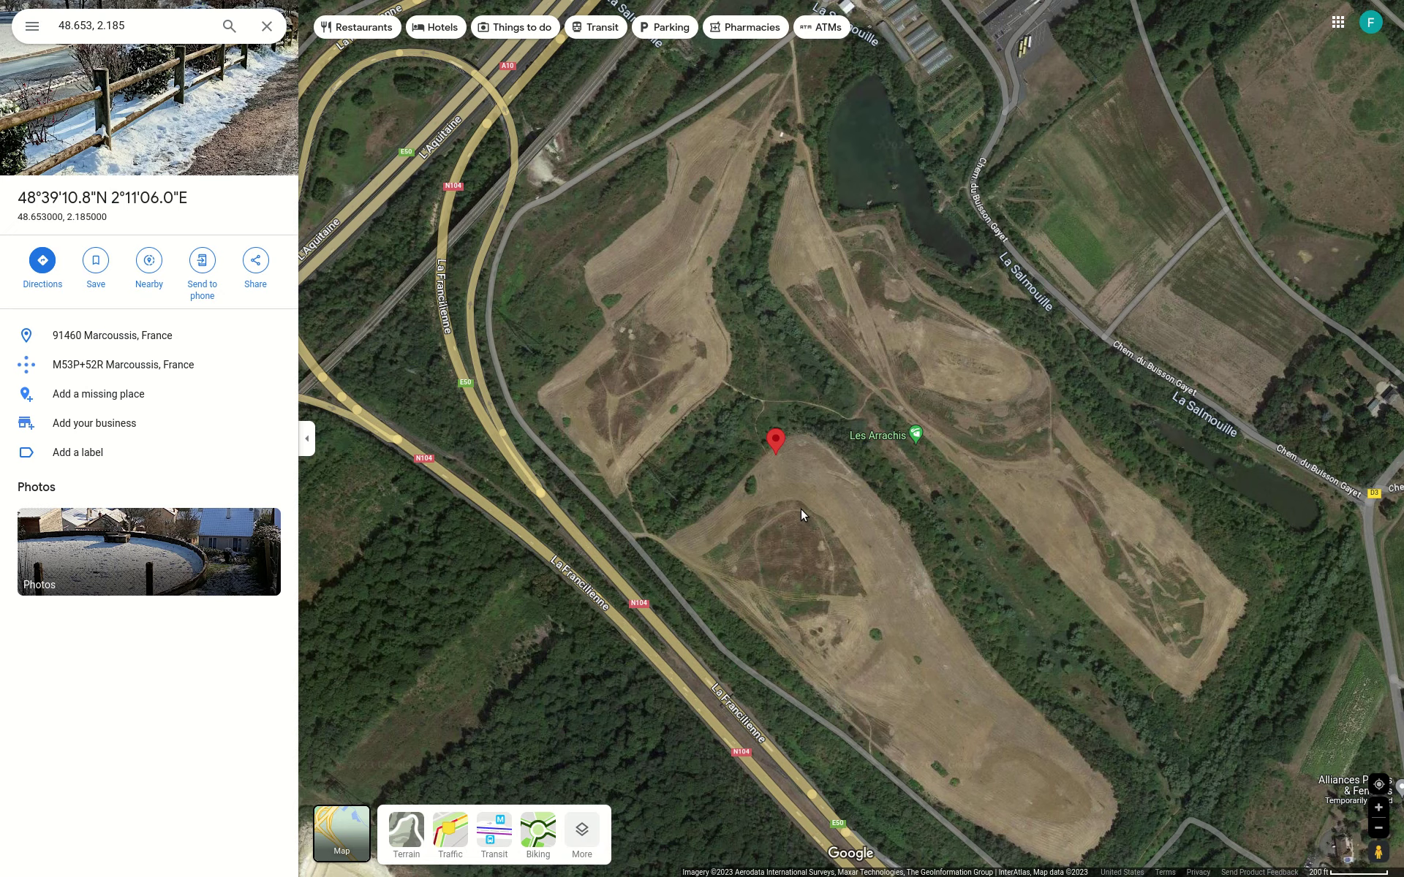
{"action": "key", "text": "ctrl+Tab"}
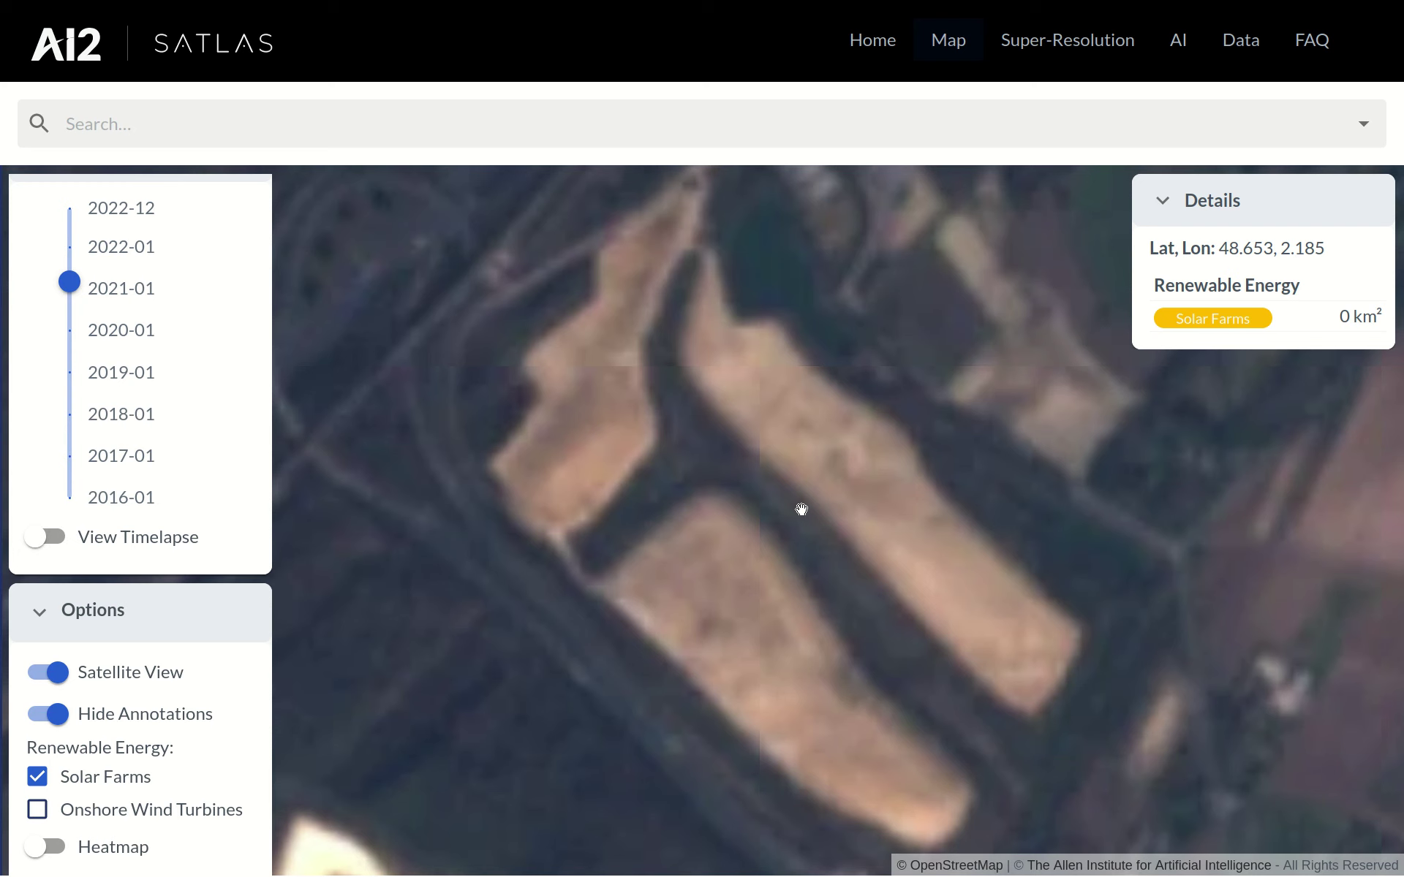
Step: Compare Sentinel-2 and super-resolution imagery for Nakuru, Kenya, then for Sydney, Australia
{"action": "left_click", "coordinate": [1043, 59]}
{"action": "scroll", "coordinate": [964, 251], "scroll_direction": "down", "scroll_amount": 3}
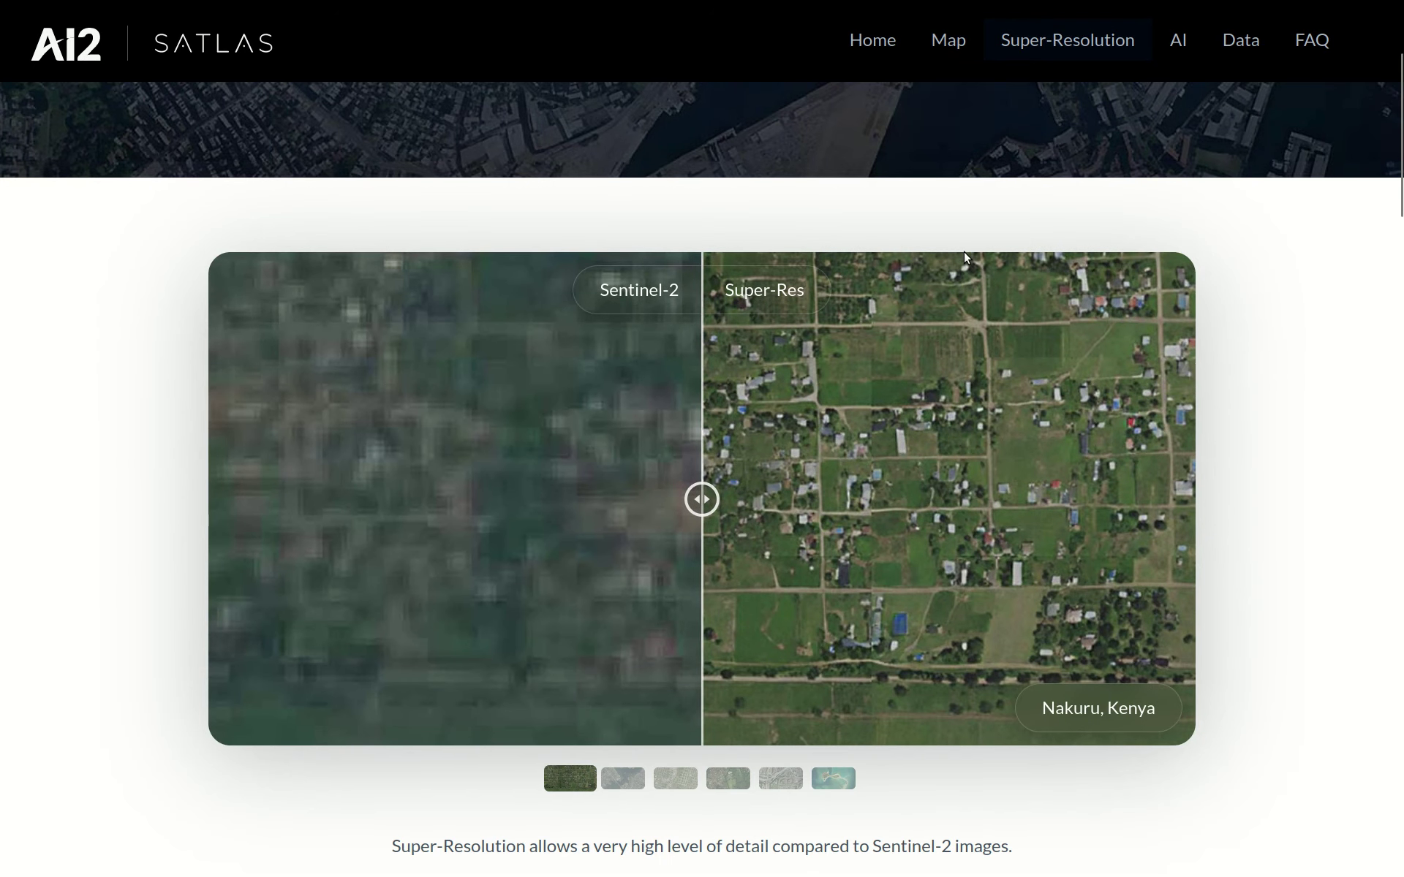
{"action": "left_click_drag", "start_coordinate": [704, 500], "coordinate": [221, 600]}
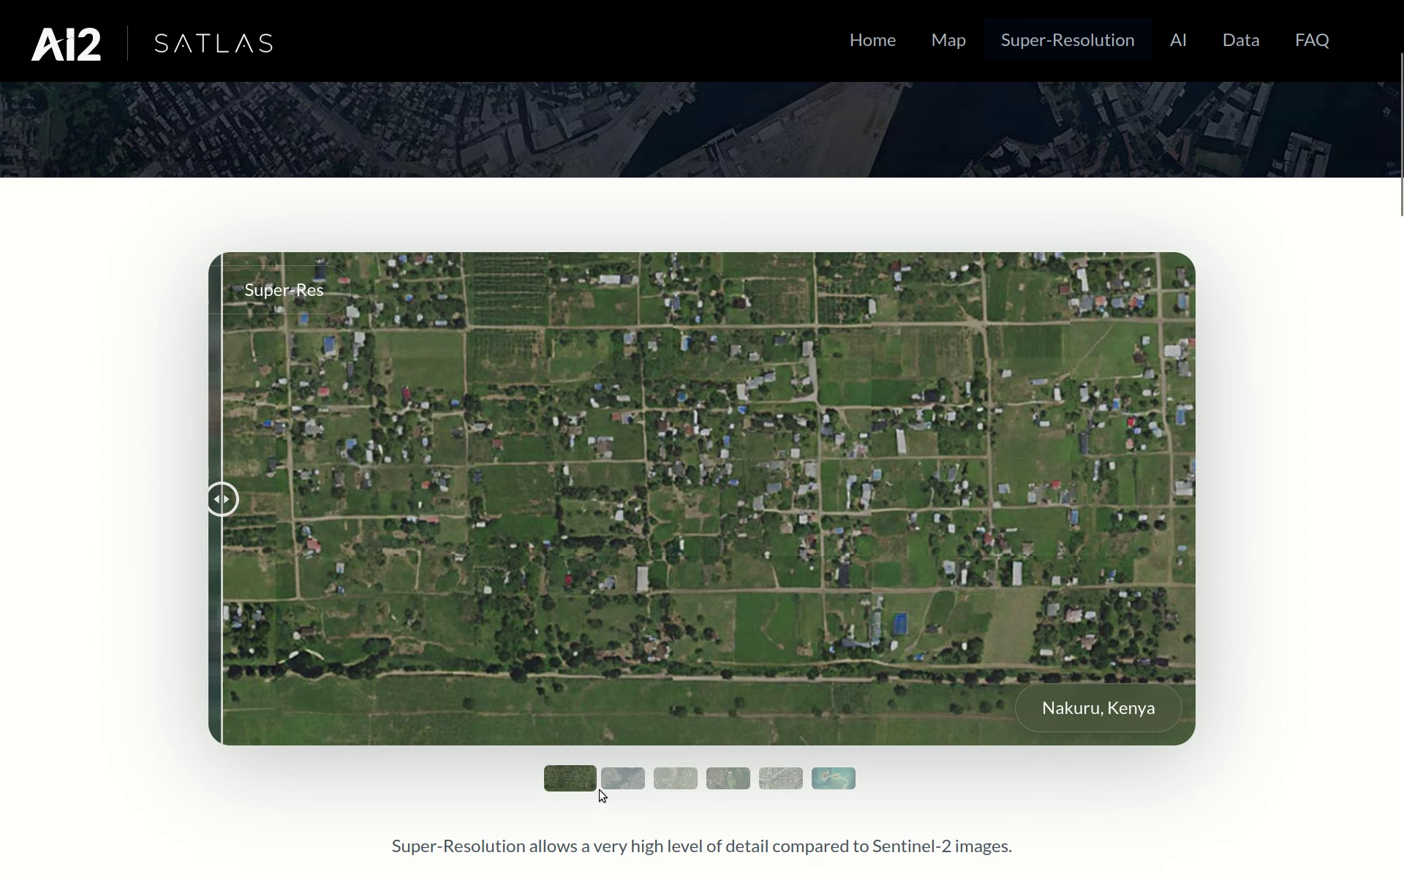
{"action": "left_click", "coordinate": [621, 780]}
{"action": "left_click_drag", "start_coordinate": [1010, 559], "coordinate": [96, 542]}
Step: Back on the map, show Super Resolution imagery with Satellite View turned off
{"action": "key", "text": "alt+Left"}
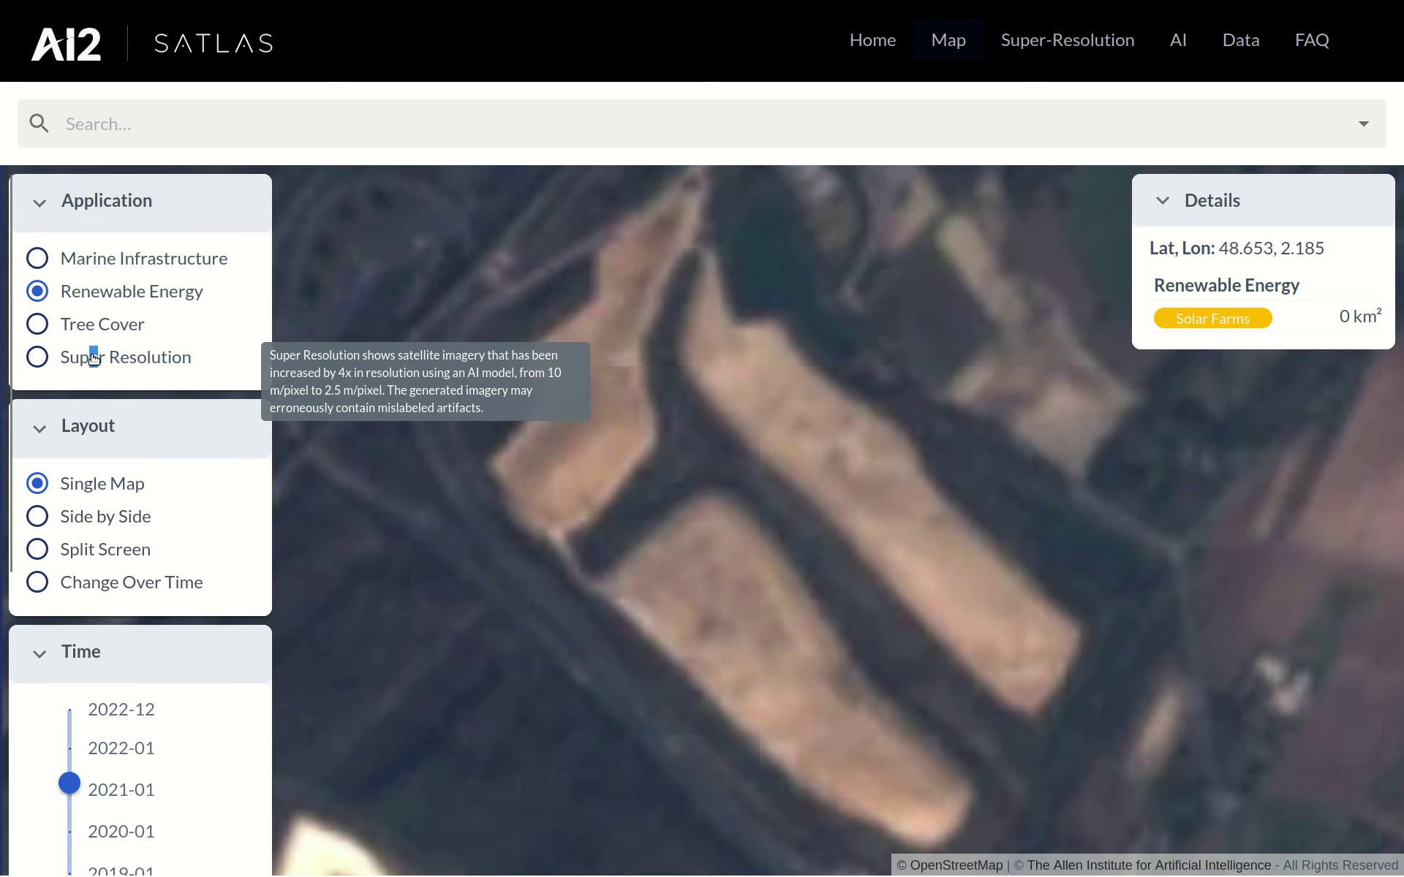
{"action": "left_click", "coordinate": [93, 358]}
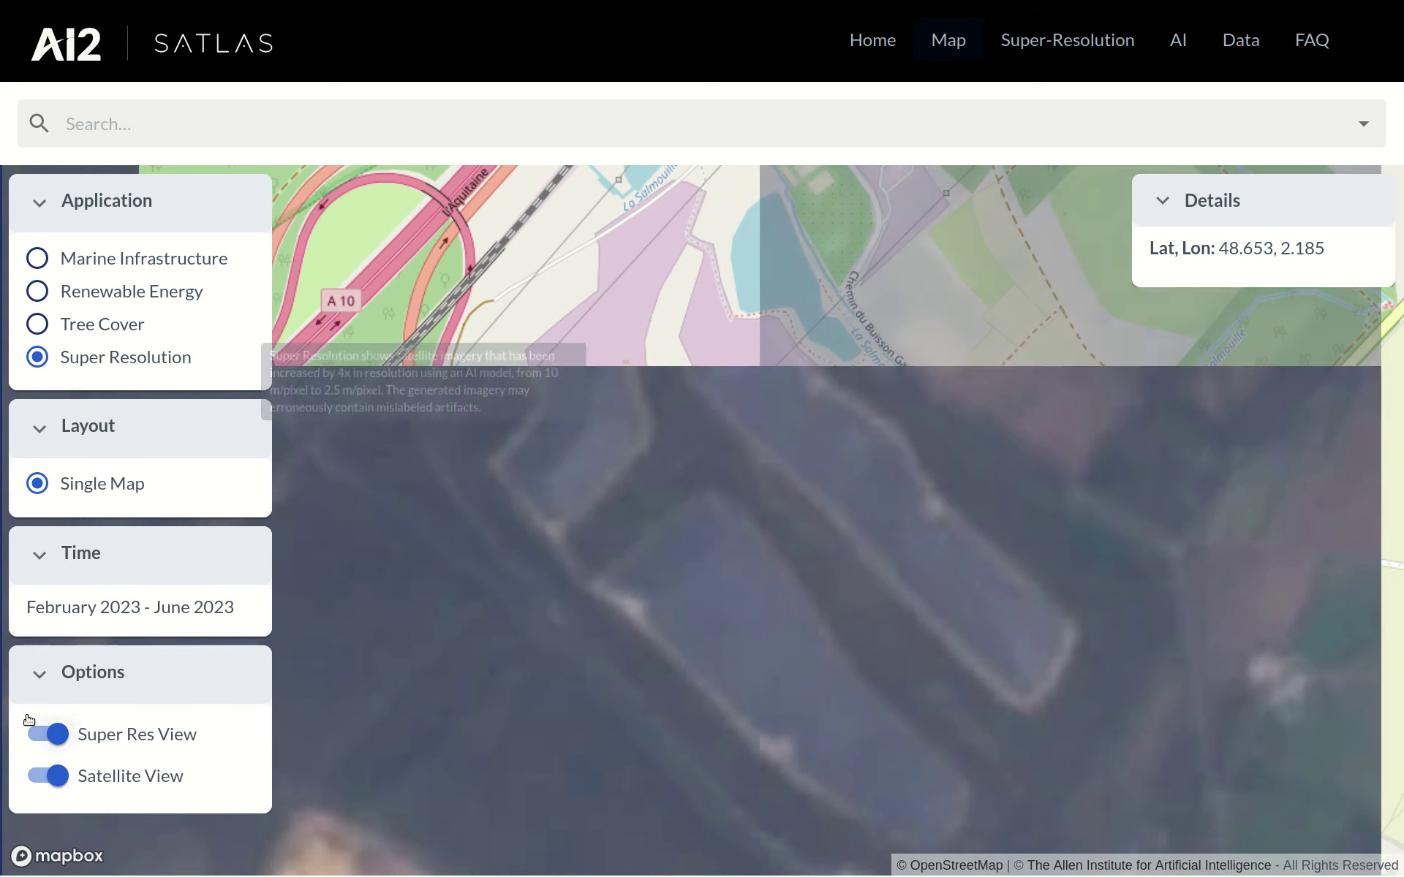
{"action": "double_click", "coordinate": [44, 788]}
{"action": "left_click", "coordinate": [44, 788]}
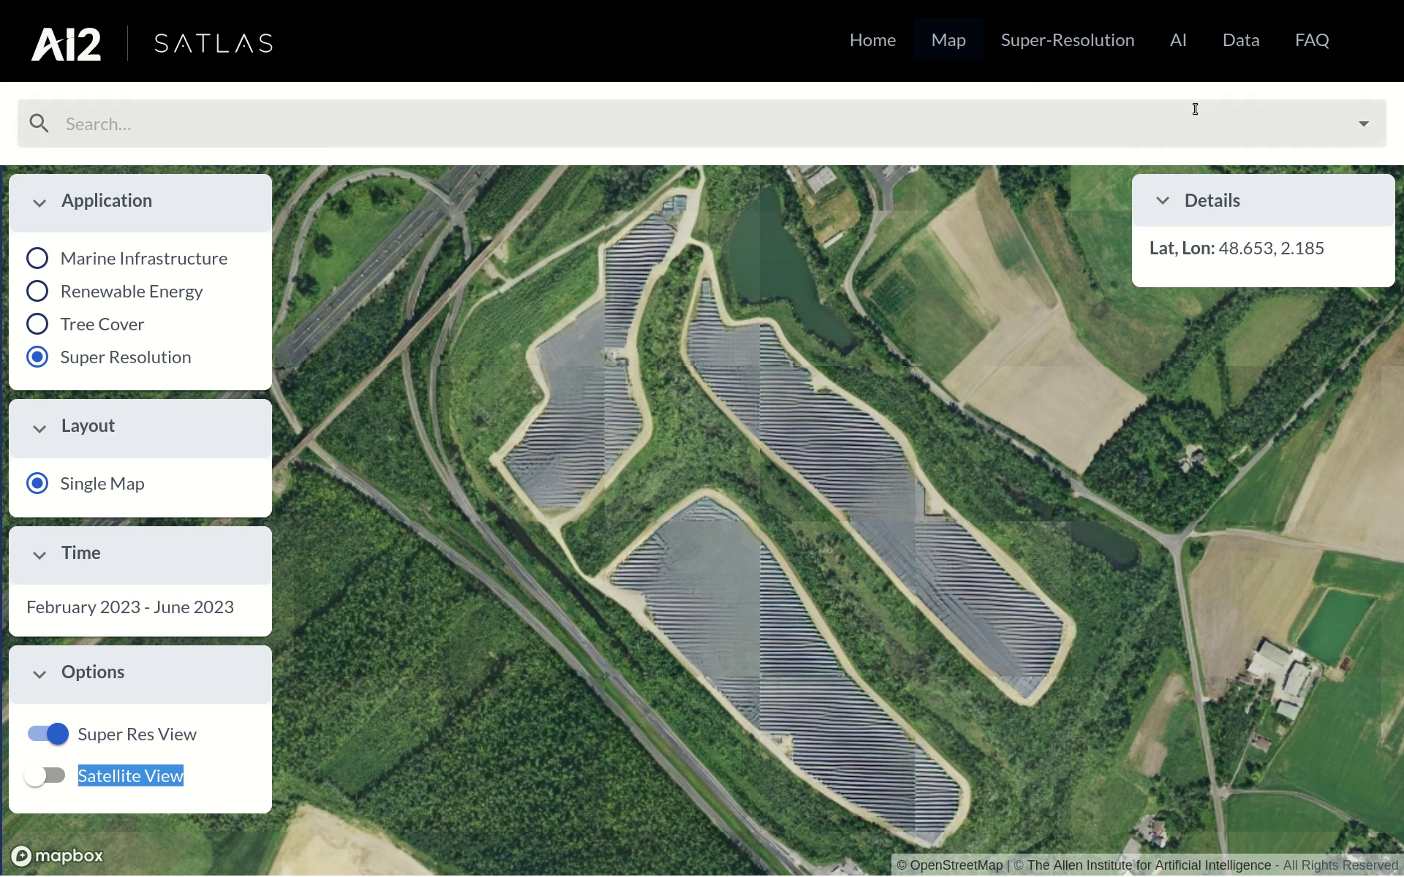
Step: Open the Download Data guide from Satlas's Data page
{"action": "left_click", "coordinate": [1238, 65]}
{"action": "scroll", "coordinate": [791, 414], "scroll_direction": "down", "scroll_amount": 7}
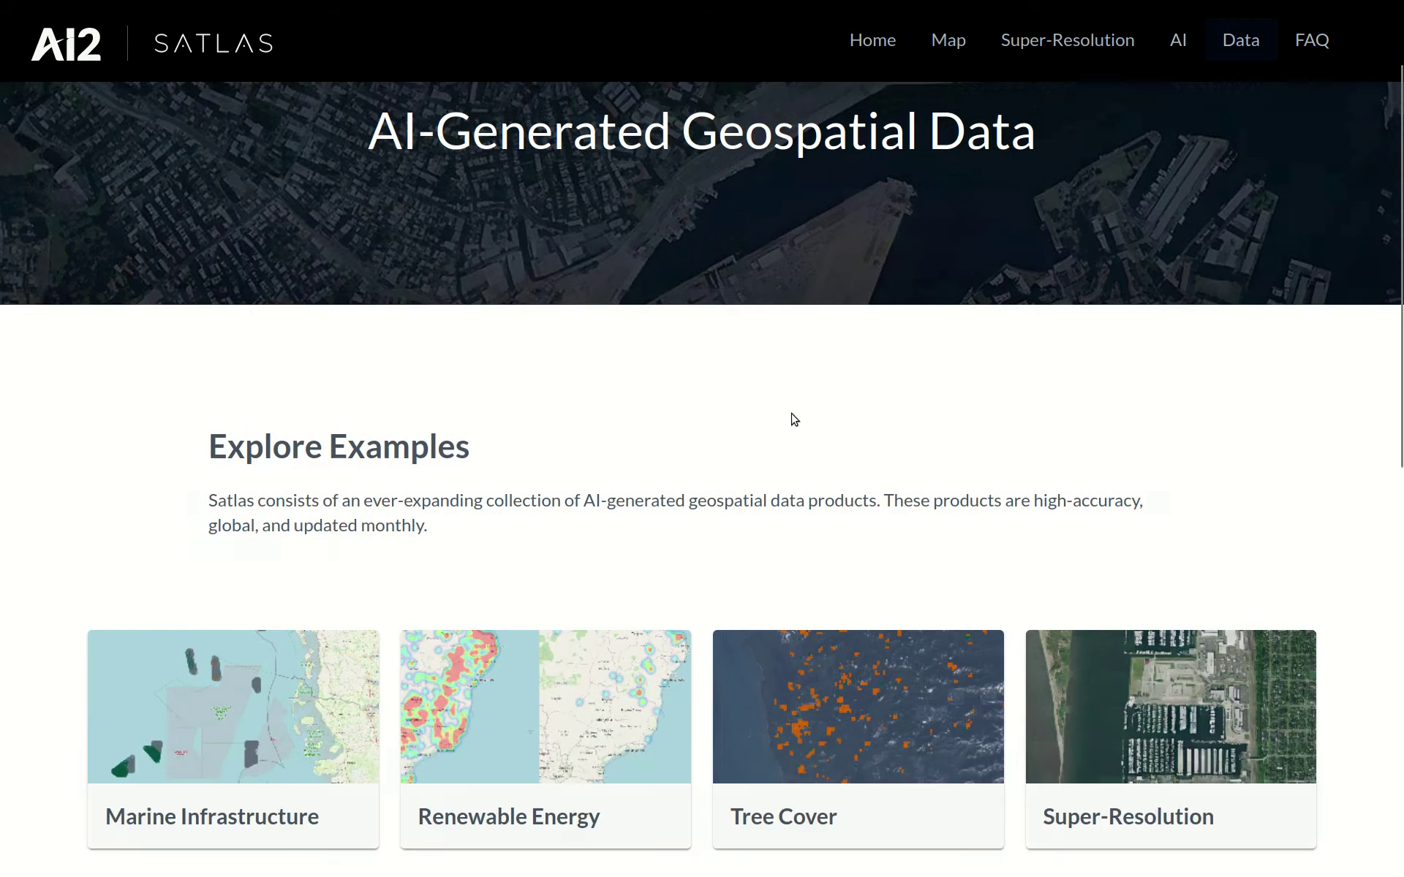
{"action": "scroll", "coordinate": [793, 417], "scroll_direction": "down", "scroll_amount": 6}
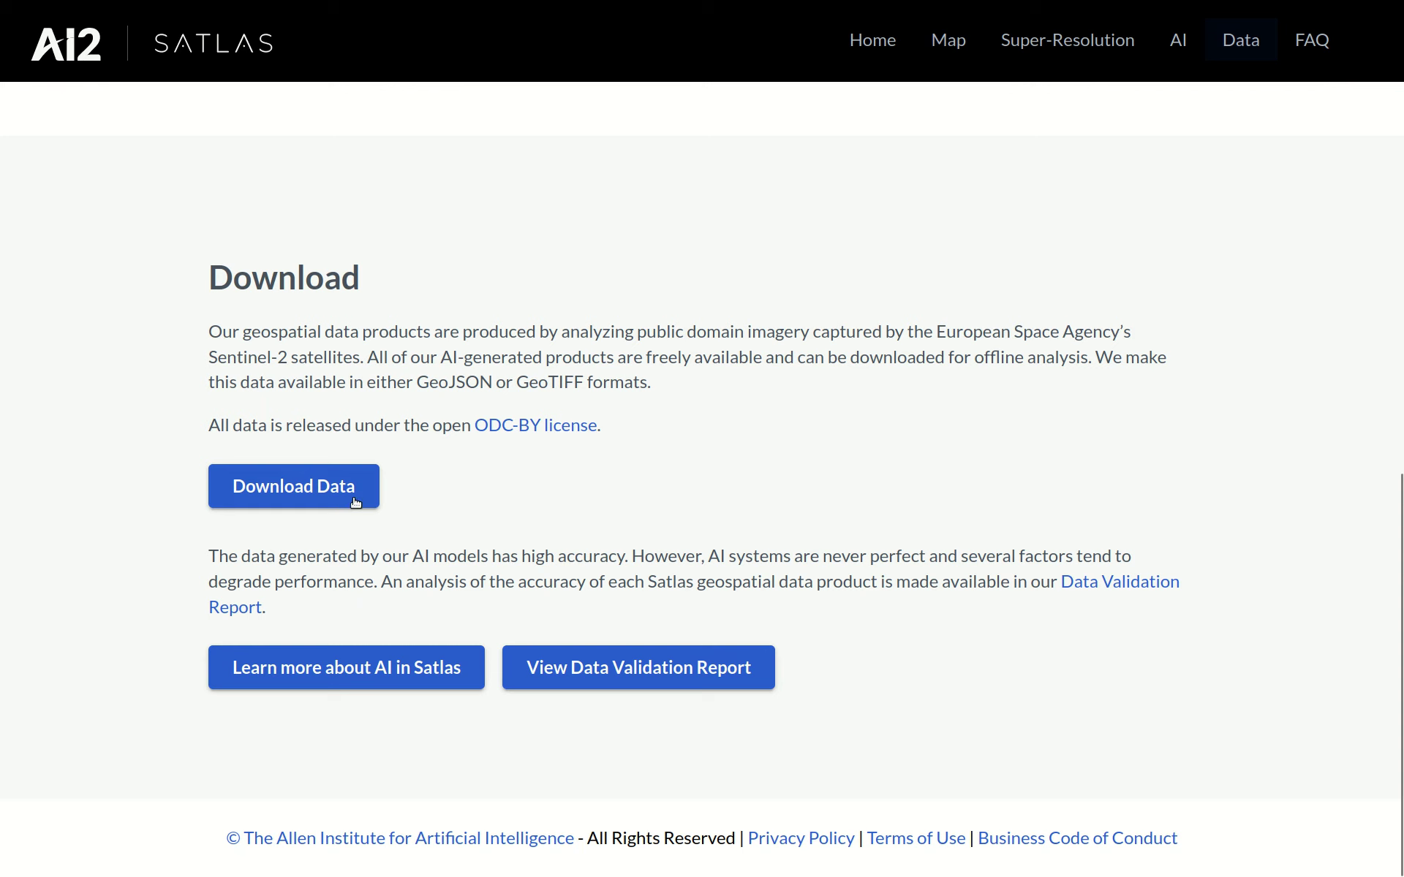
{"action": "left_click", "coordinate": [303, 497]}
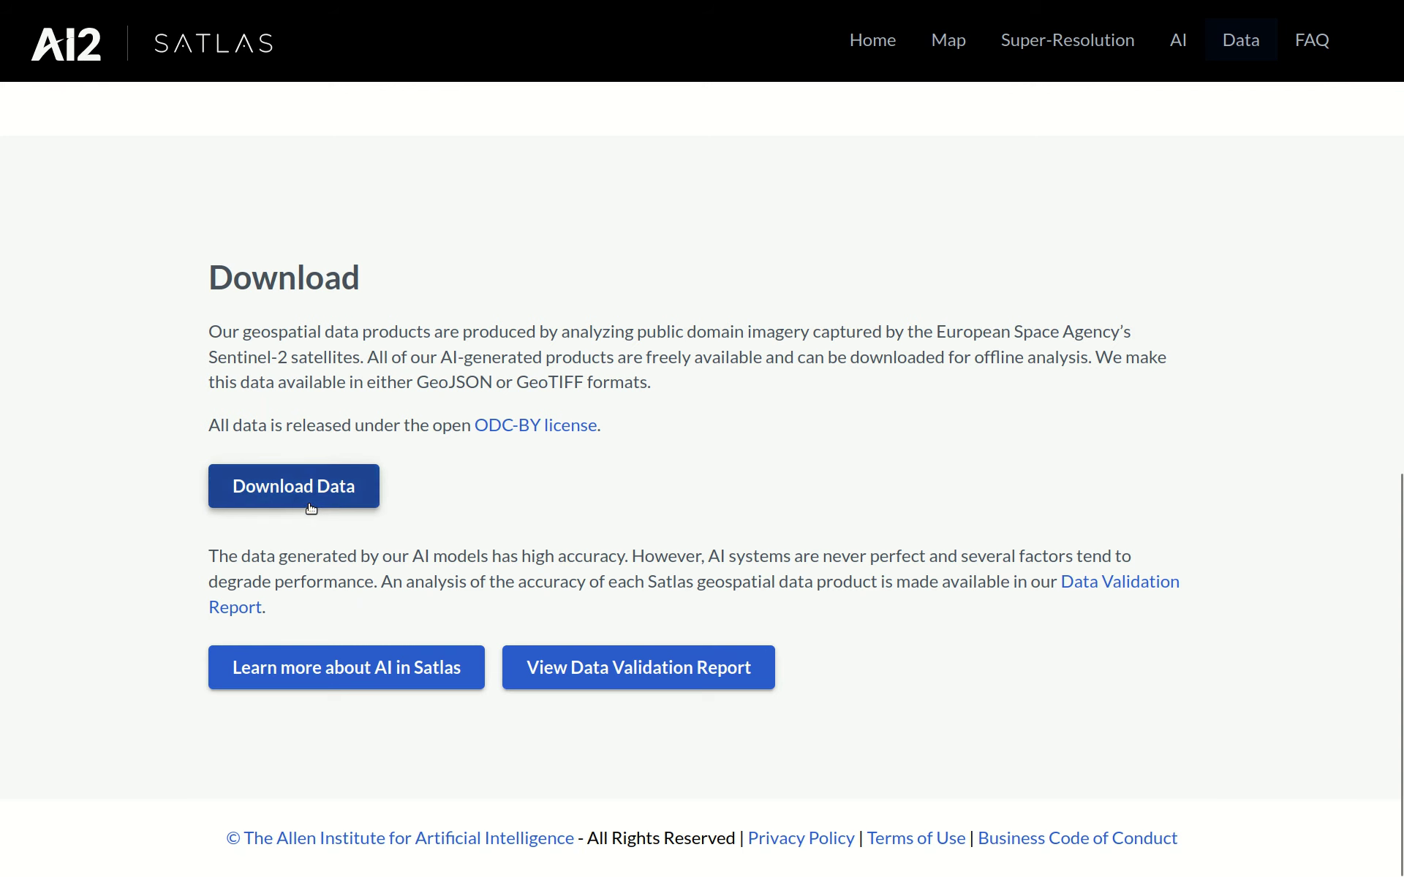
{"action": "scroll", "coordinate": [586, 504], "scroll_direction": "down", "scroll_amount": 3}
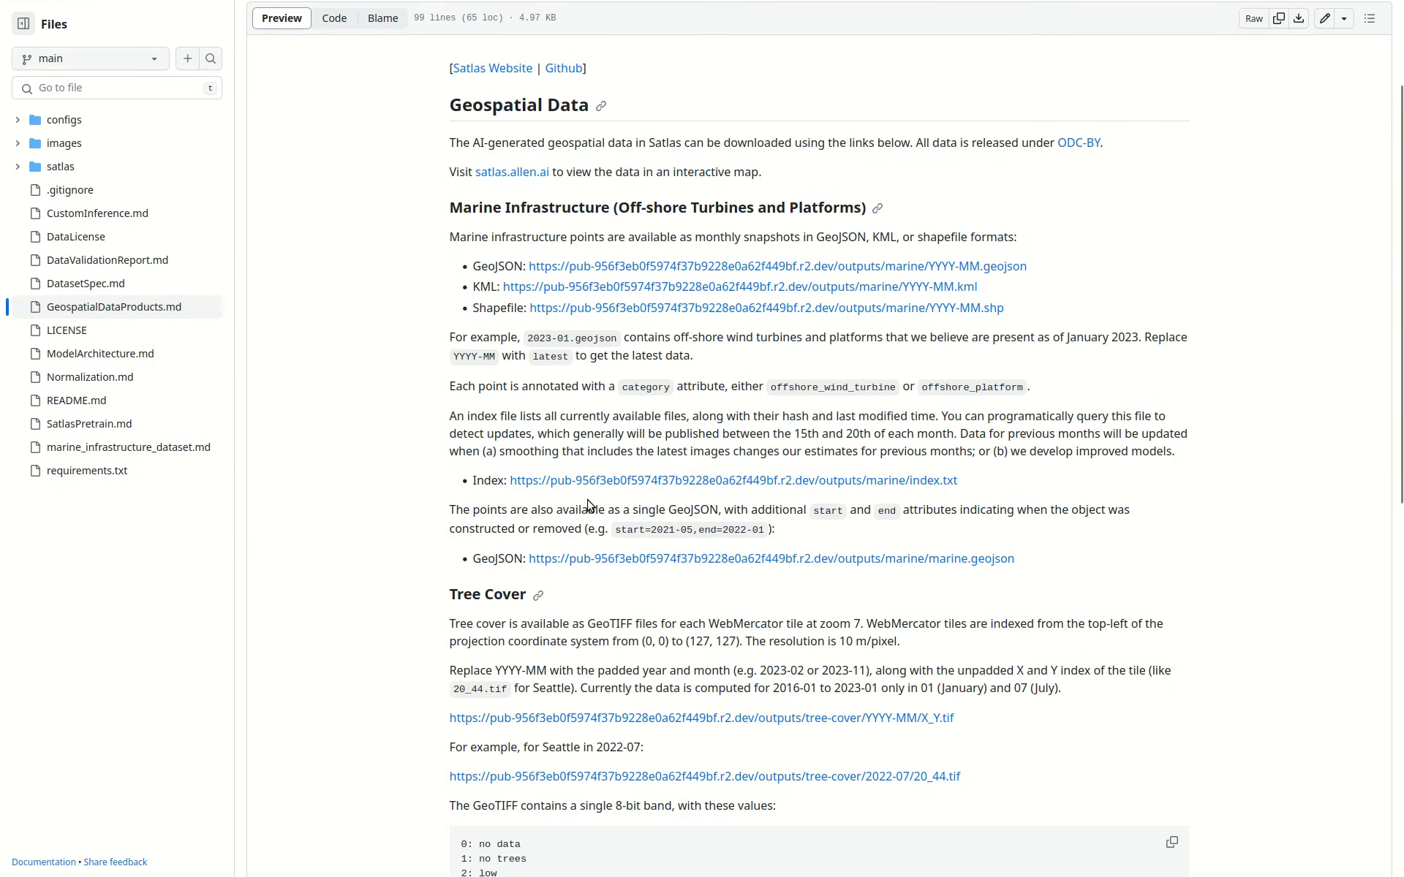